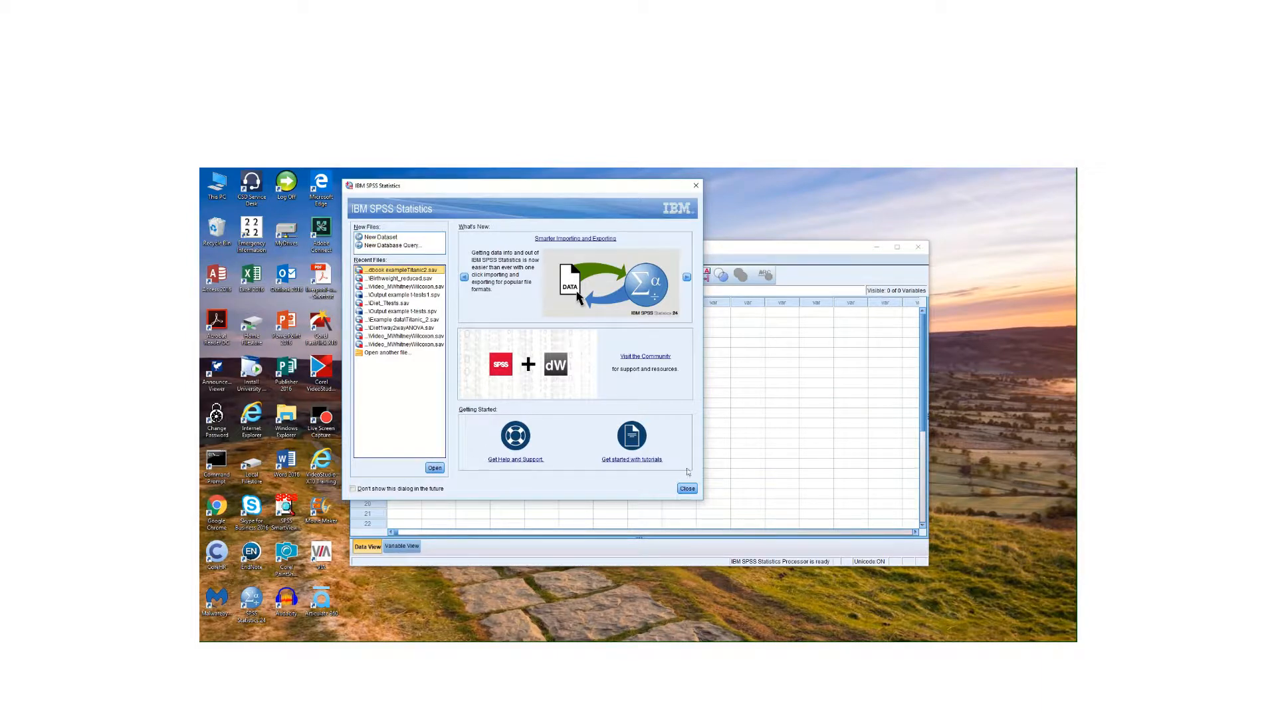
# - Dismiss the welcome dialog, maximize the empty Data Editor, and bring up Titanic_1.csv in Excel
pyautogui.click(686, 490)
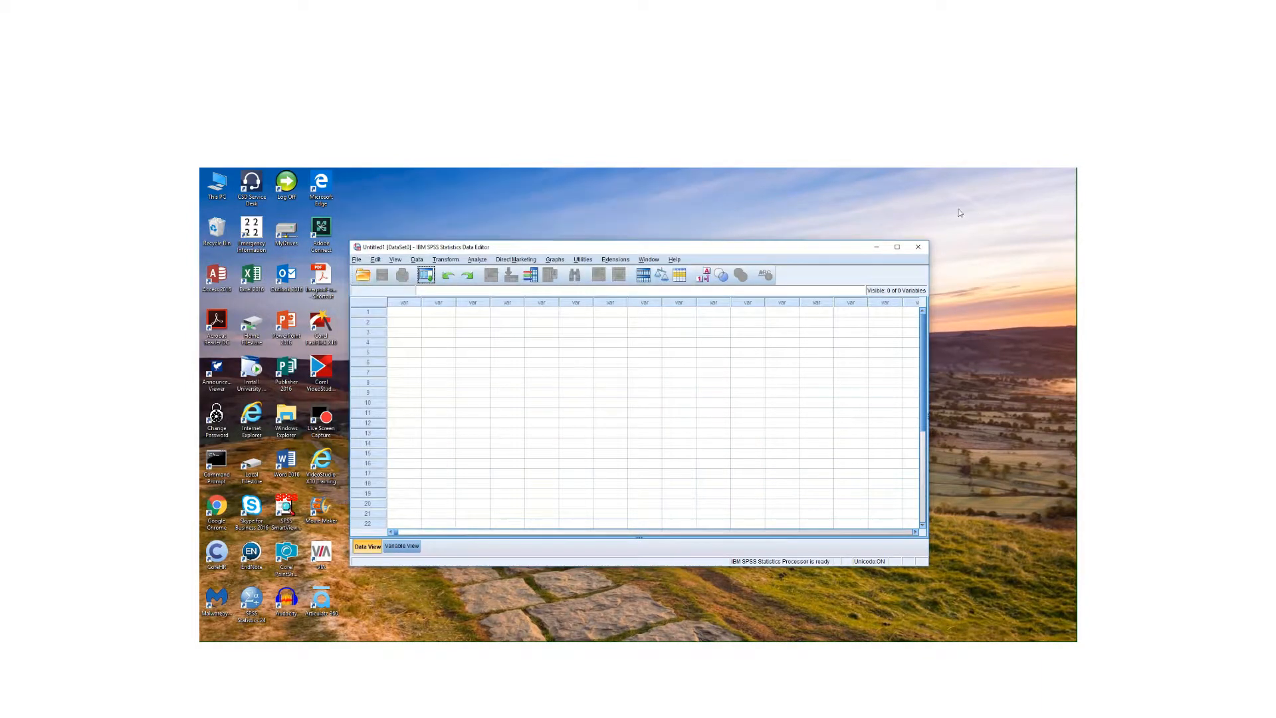
pyautogui.click(897, 247)
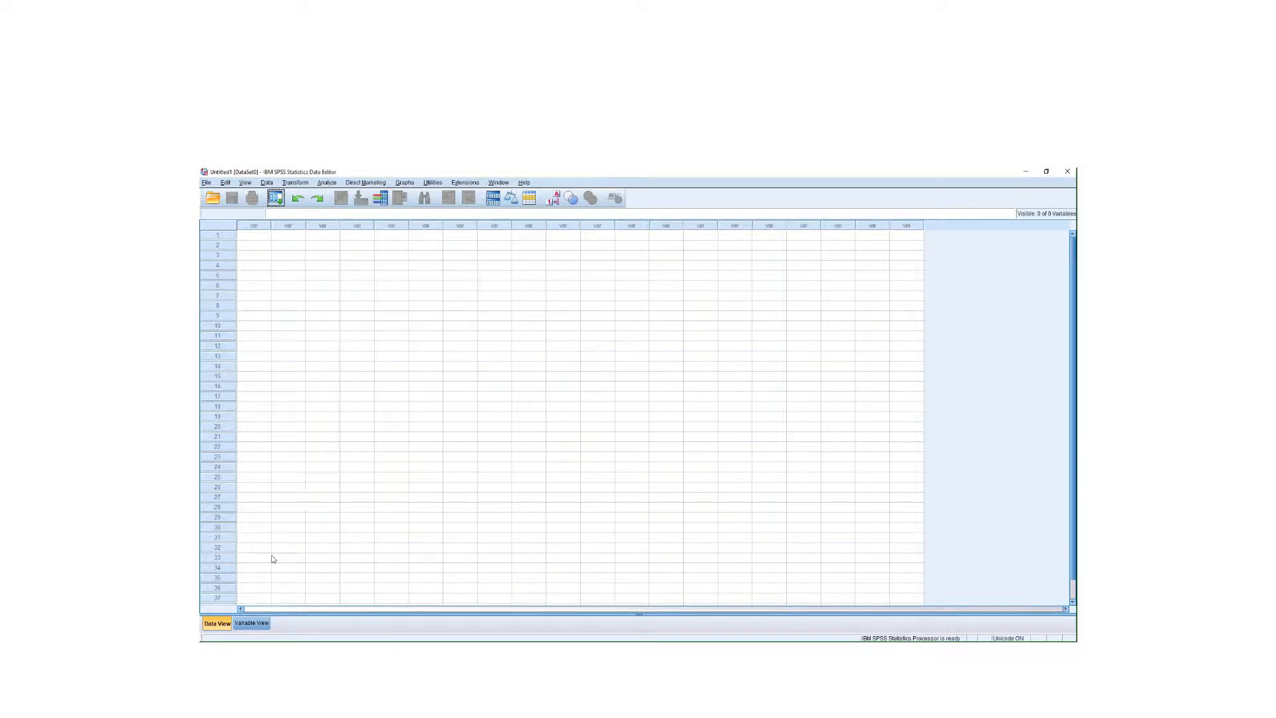
pyautogui.click(251, 622)
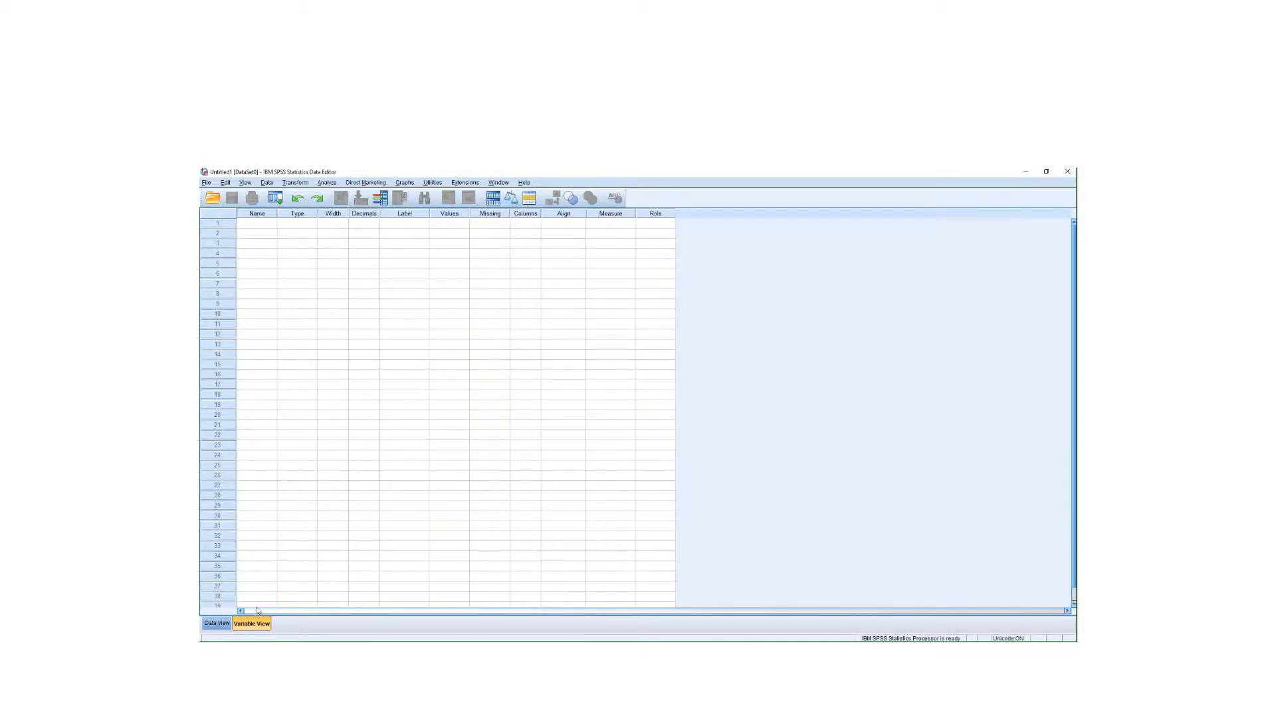
pyautogui.click(217, 623)
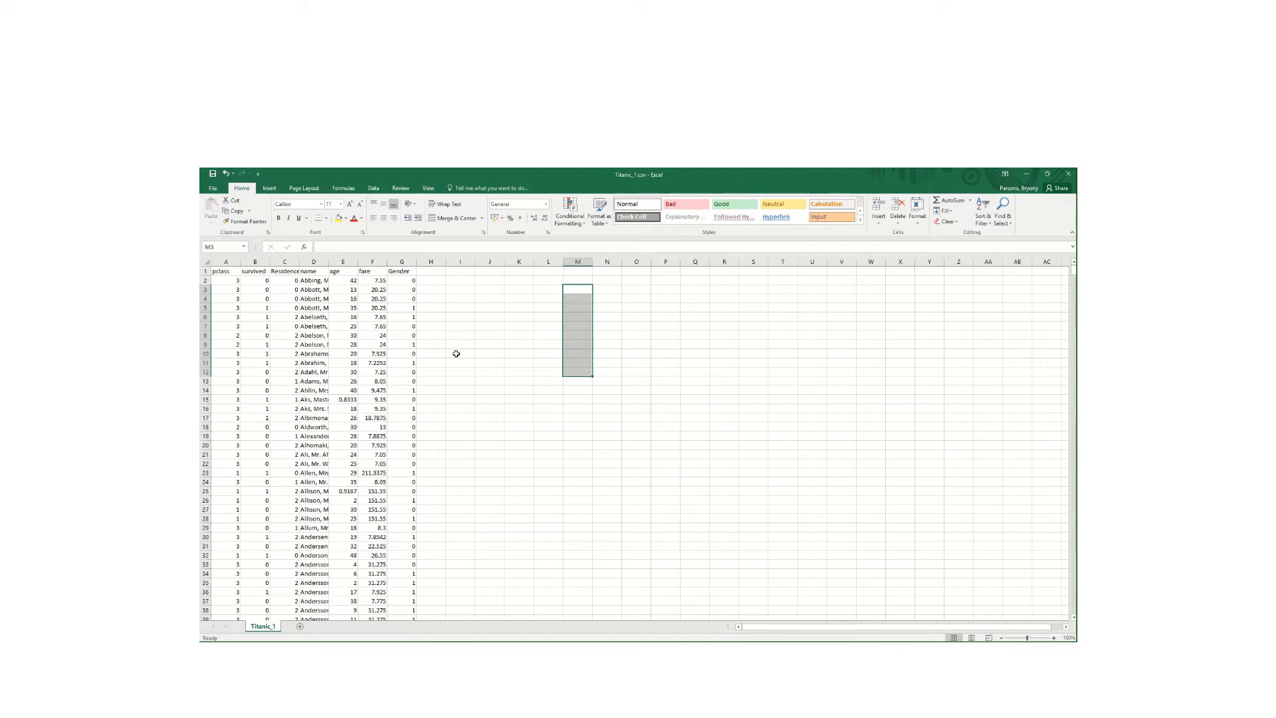
pyautogui.click(472, 362)
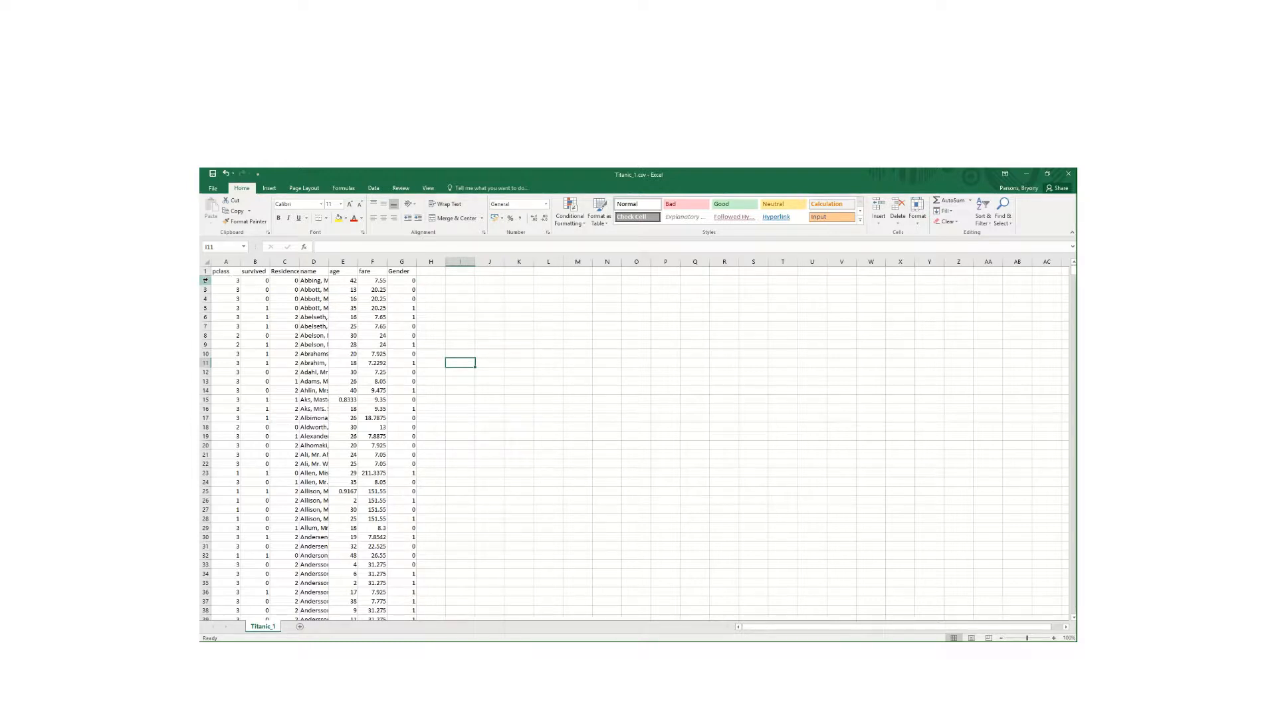
# - Select and copy Excel rows 2 through 1310 of the Titanic sheet
pyautogui.click(206, 281)
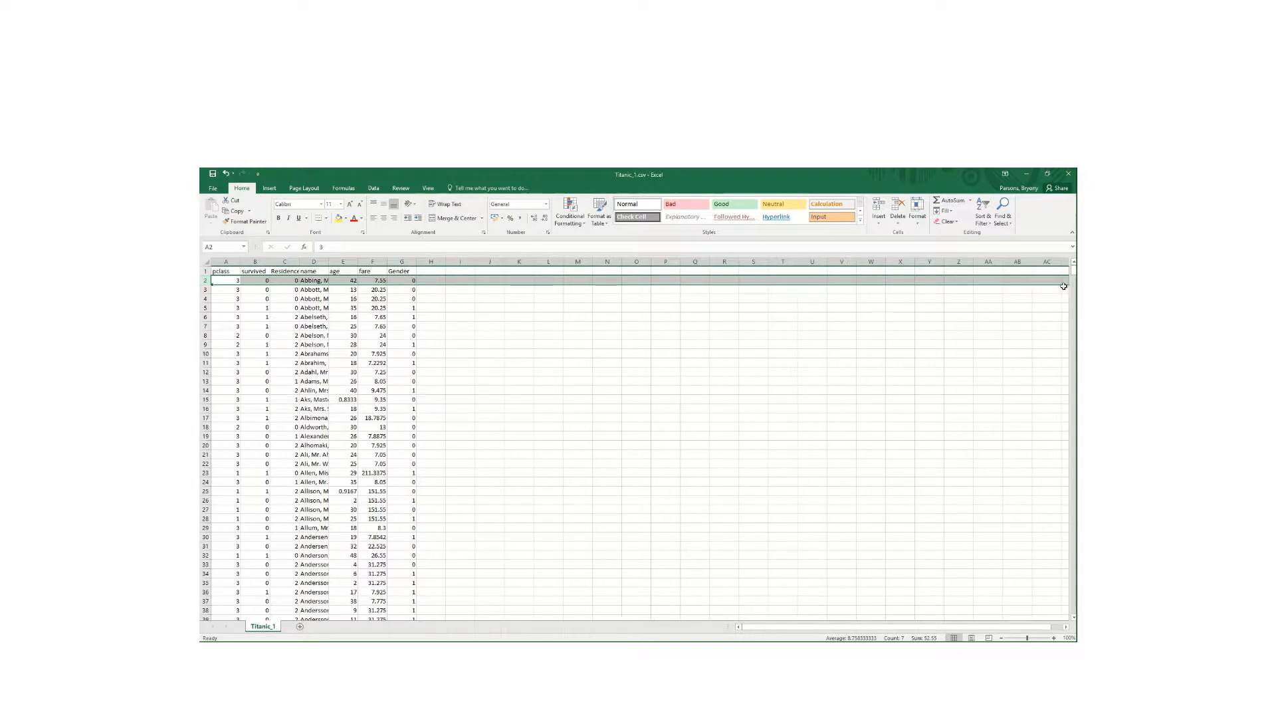
pyautogui.moveTo(1072, 272); pyautogui.dragTo(1072, 625)
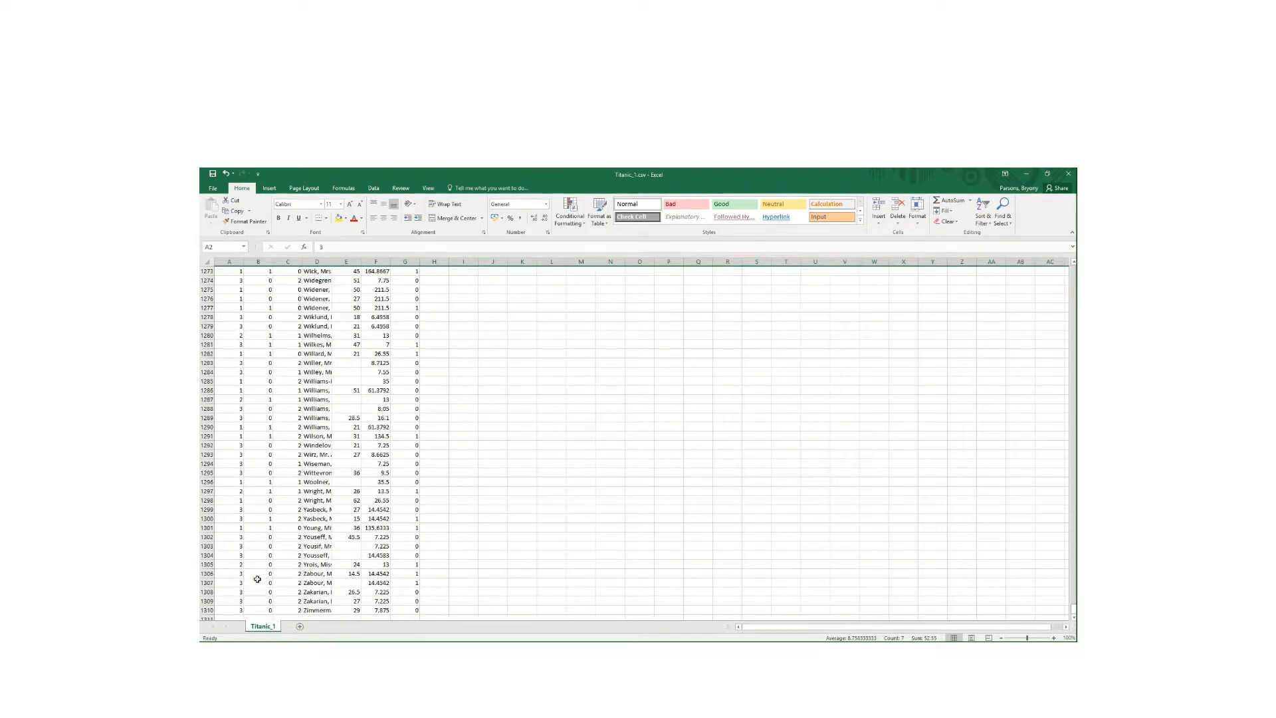
pyautogui.keyDown('shift'); pyautogui.click(207, 609); pyautogui.keyUp('shift')
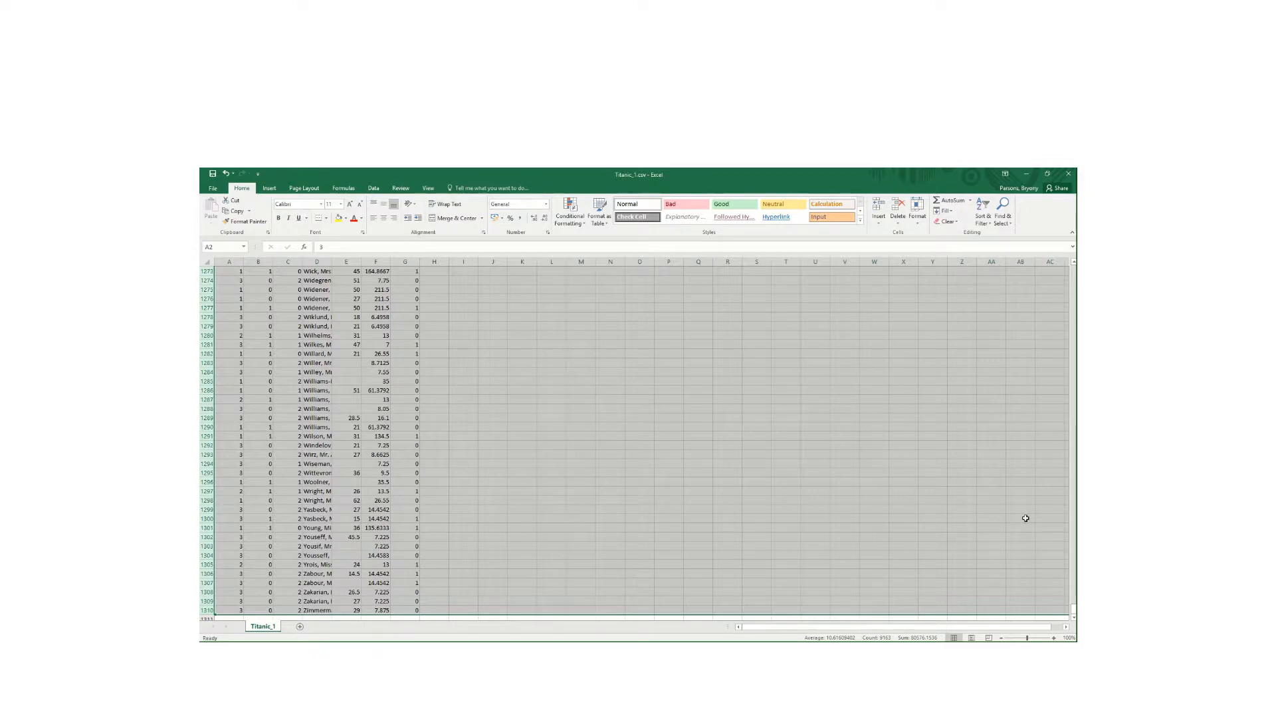
pyautogui.moveTo(1073, 608); pyautogui.dragTo(1043, 202)
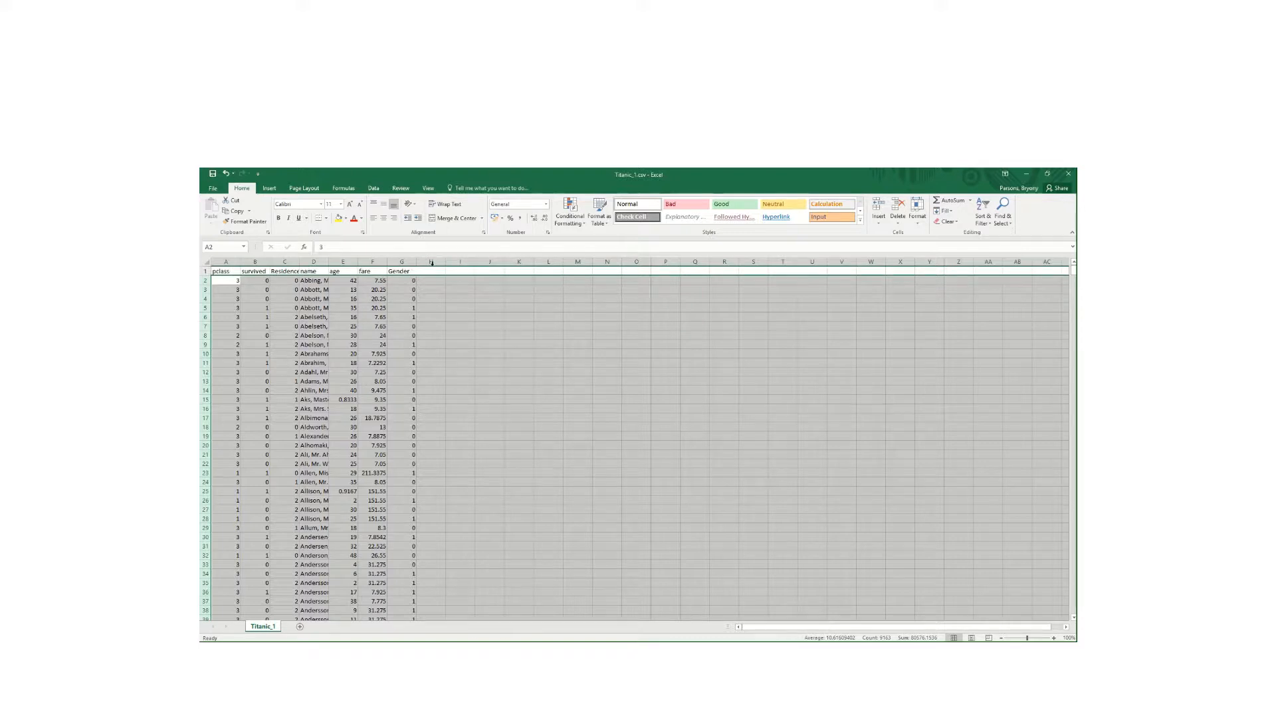
pyautogui.rightClick(497, 353)
pyautogui.click(520, 361)
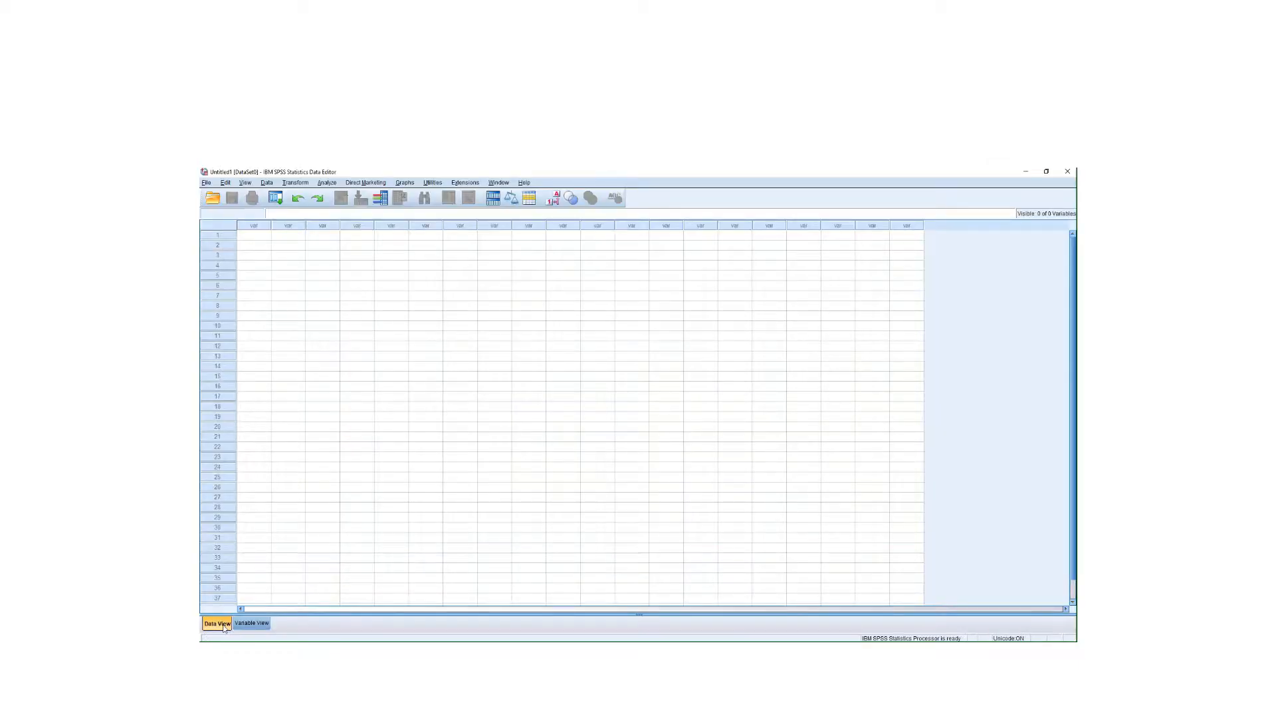
# - Paste the Titanic rows into the empty SPSS grid as VAR00001–VAR00013 and check Variable View
pyautogui.click(257, 238)
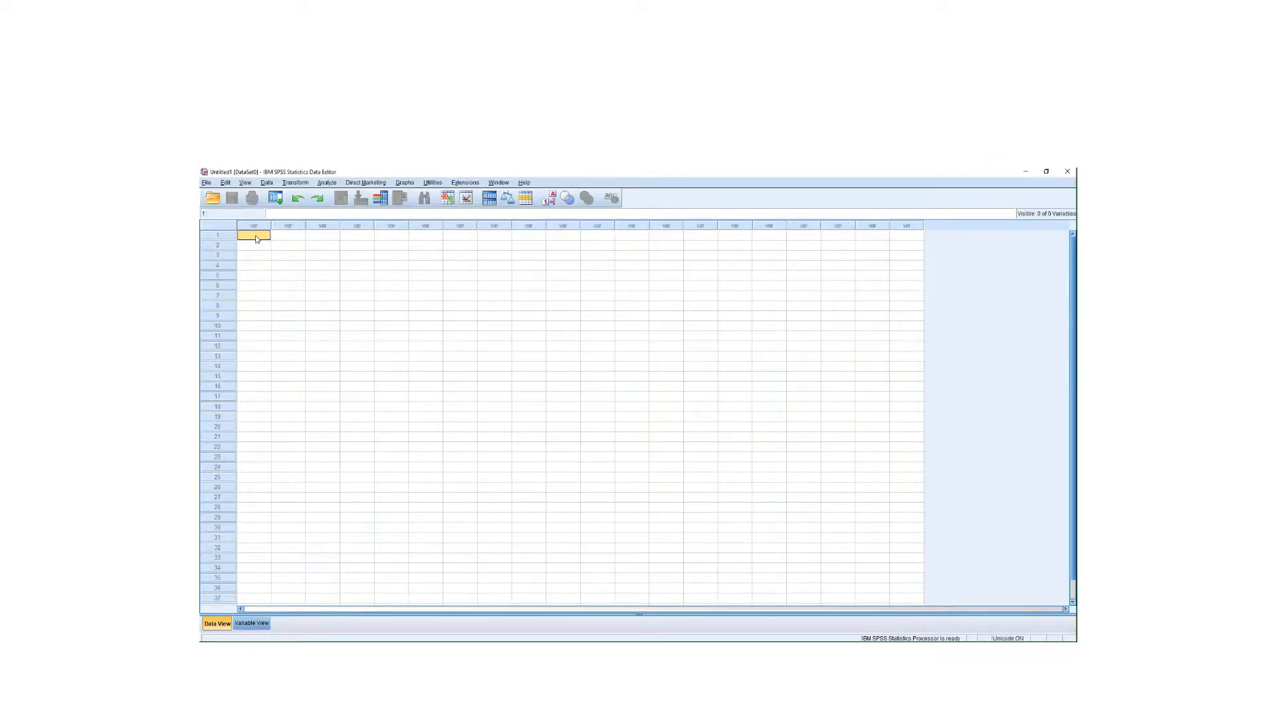
pyautogui.rightClick(257, 238)
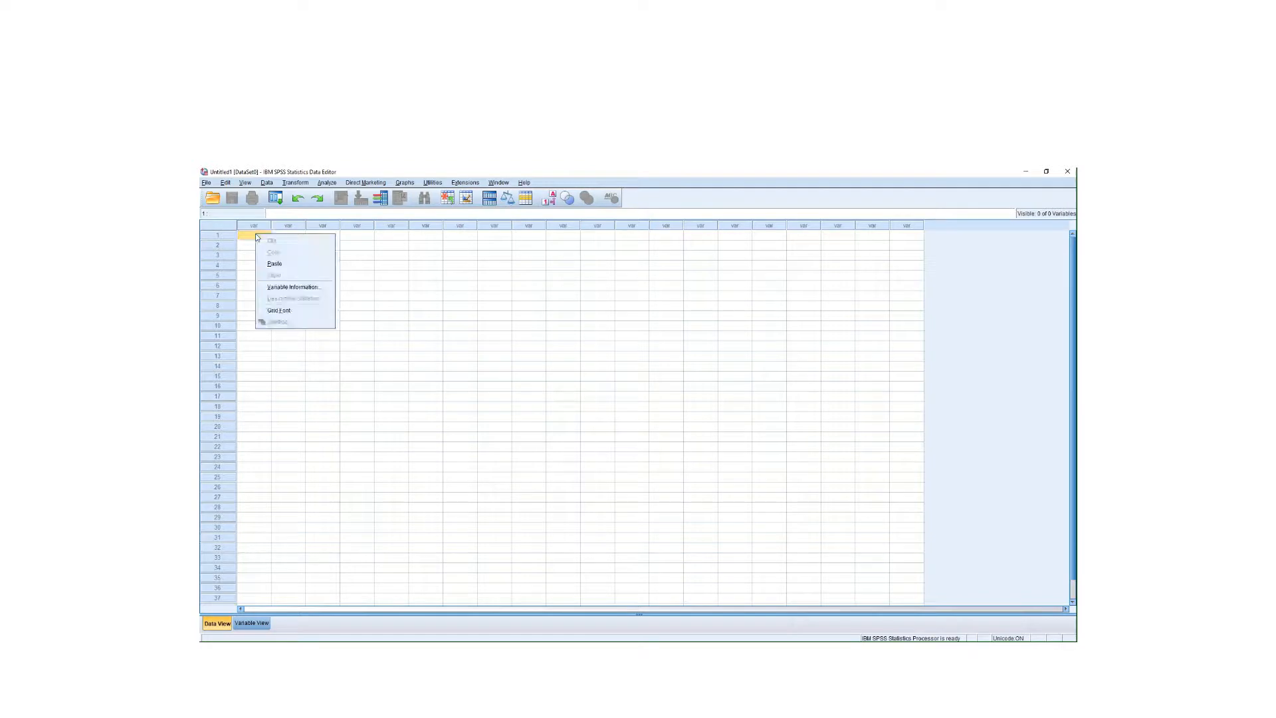
pyautogui.click(273, 264)
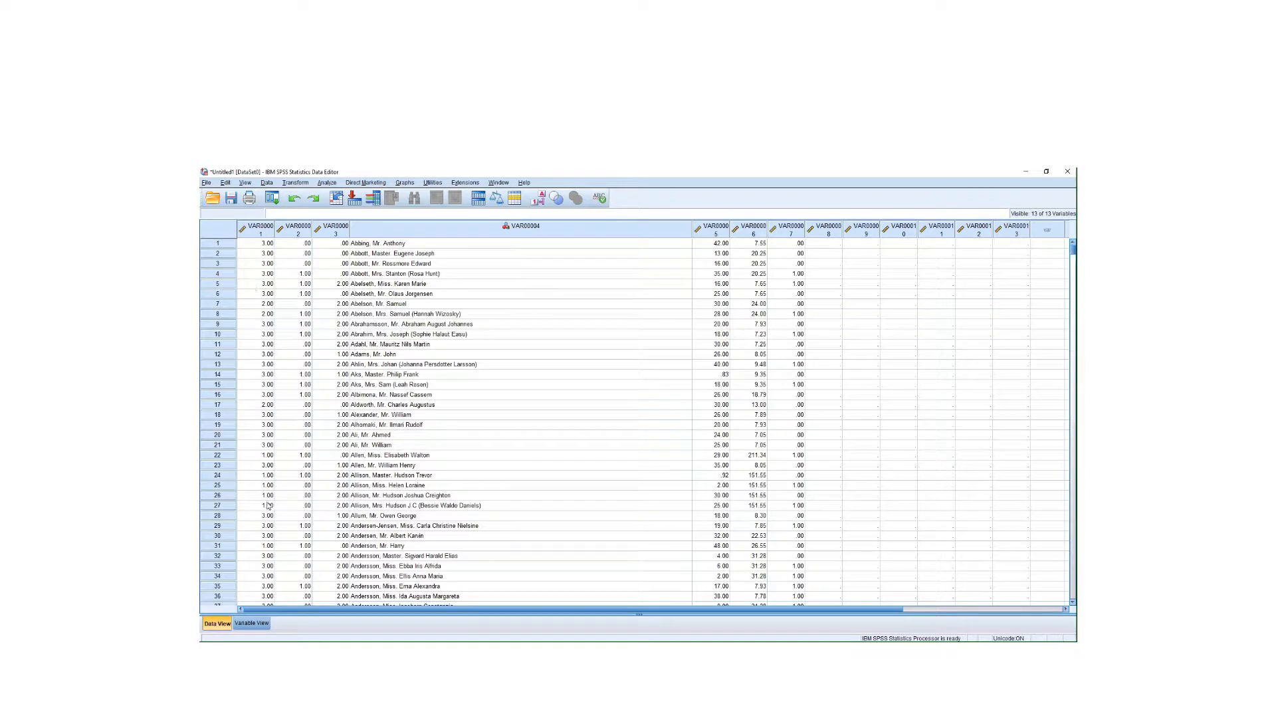
pyautogui.click(251, 622)
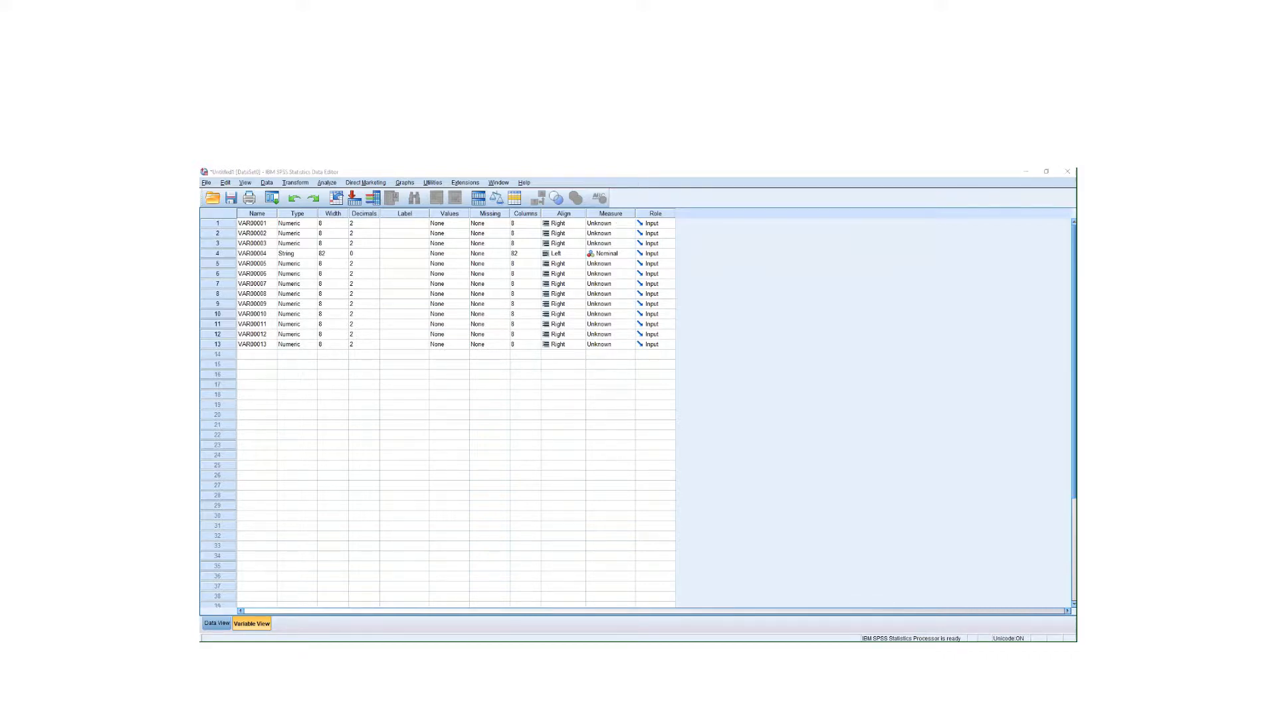
pyautogui.hotkey('alt', 'Tab')
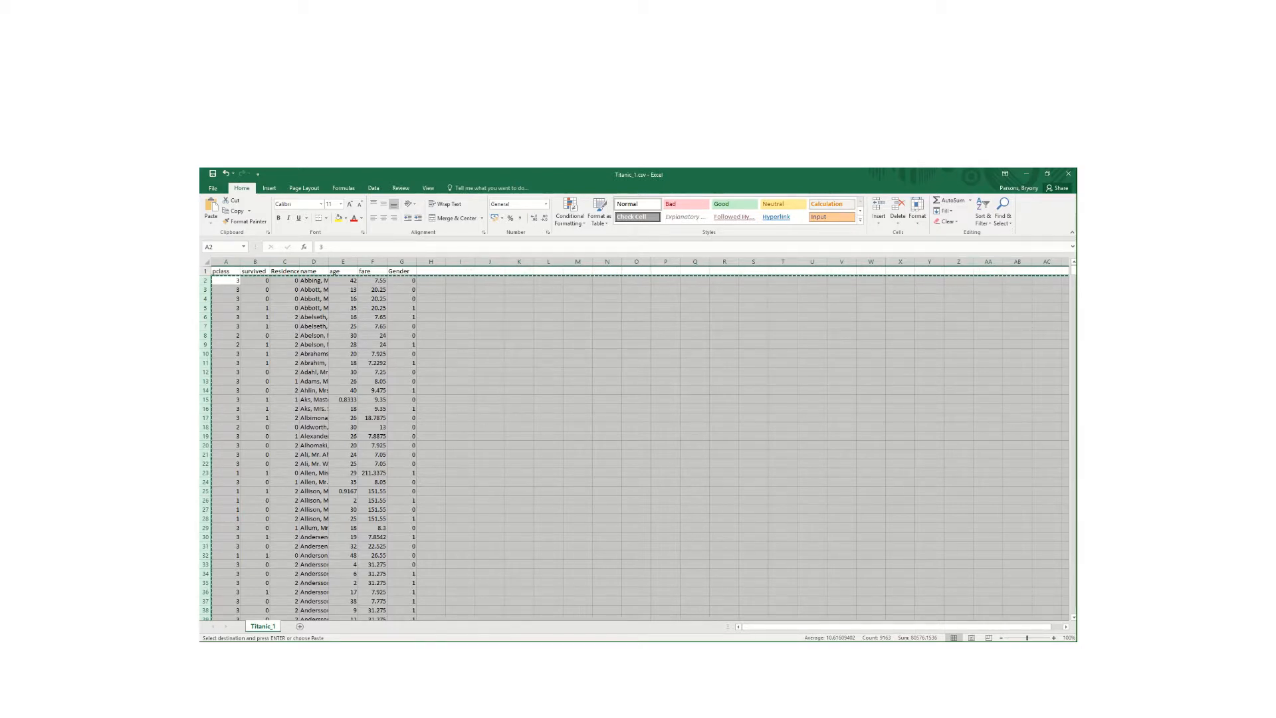
# - Select the VAR00001 name cell in SPSS, then return to the Excel sheet
pyautogui.click(564, 649)
pyautogui.click(251, 224)
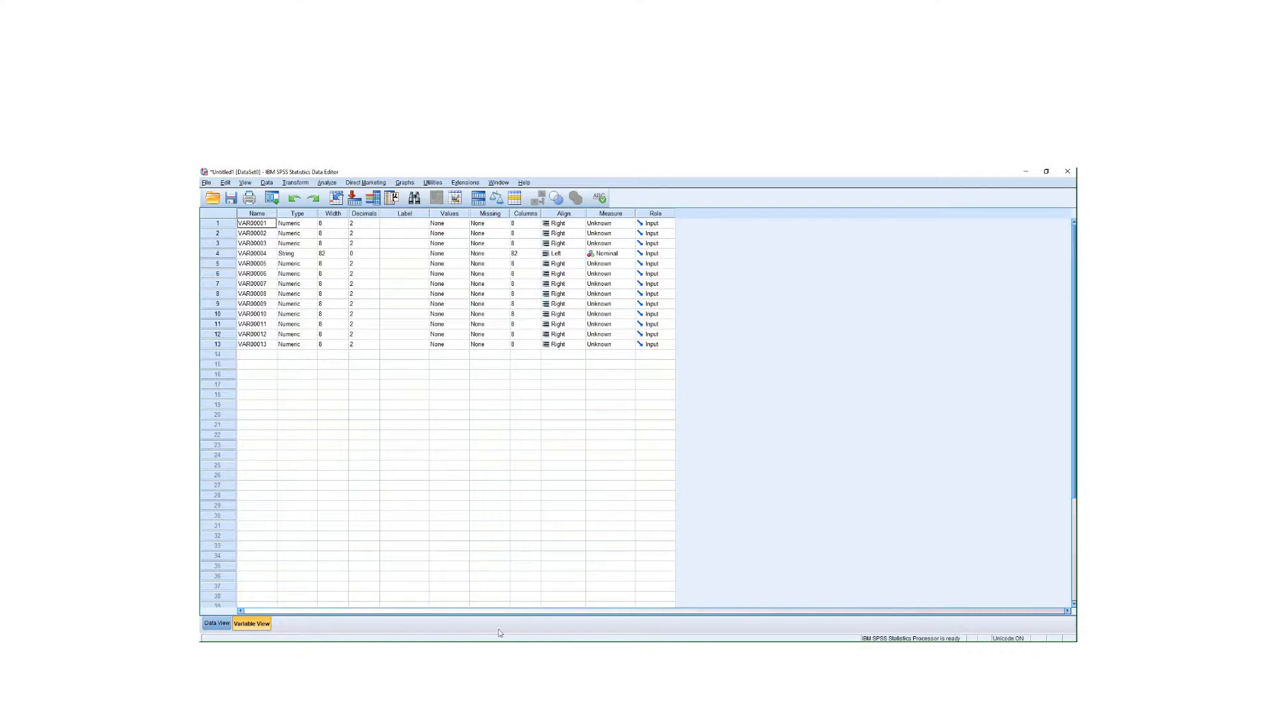
pyautogui.moveTo(525, 648)
pyautogui.click(525, 649)
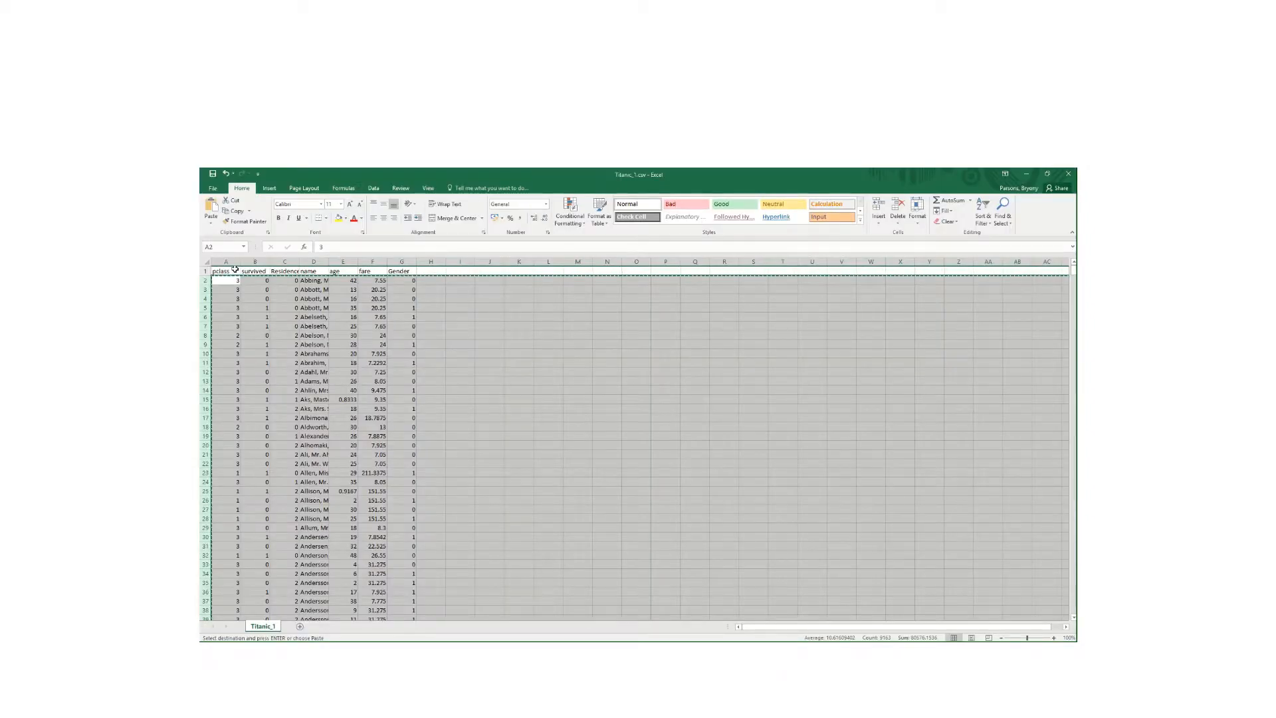
pyautogui.click(490, 317)
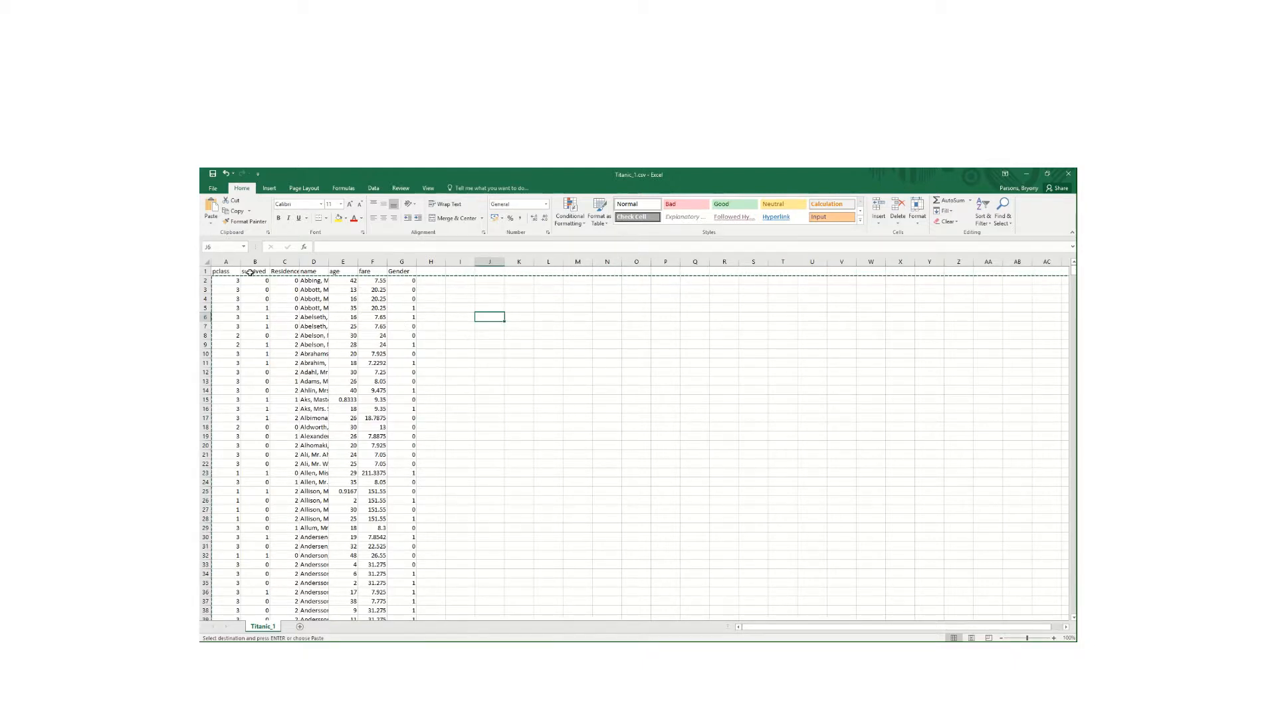
# - Copy headers A1:G1, paste them transposed into L5:L11, and copy that column
pyautogui.moveTo(223, 271); pyautogui.dragTo(398, 272)
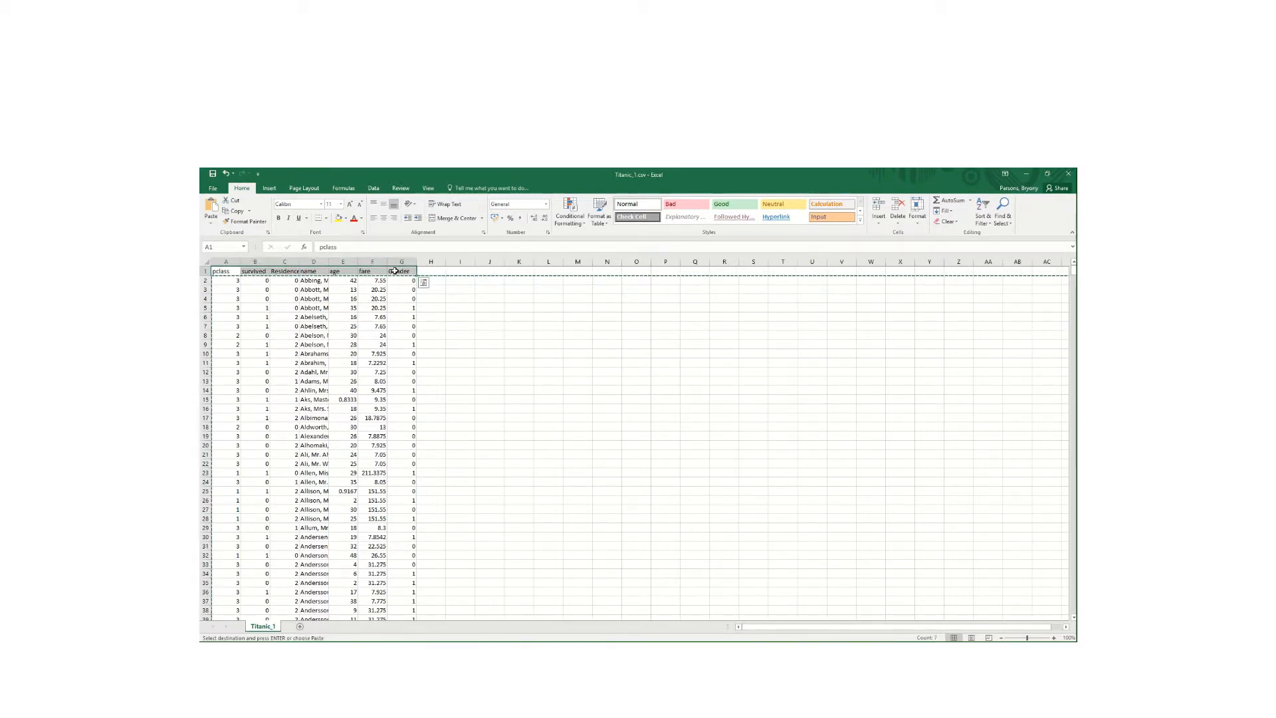
pyautogui.rightClick(399, 273)
pyautogui.click(431, 292)
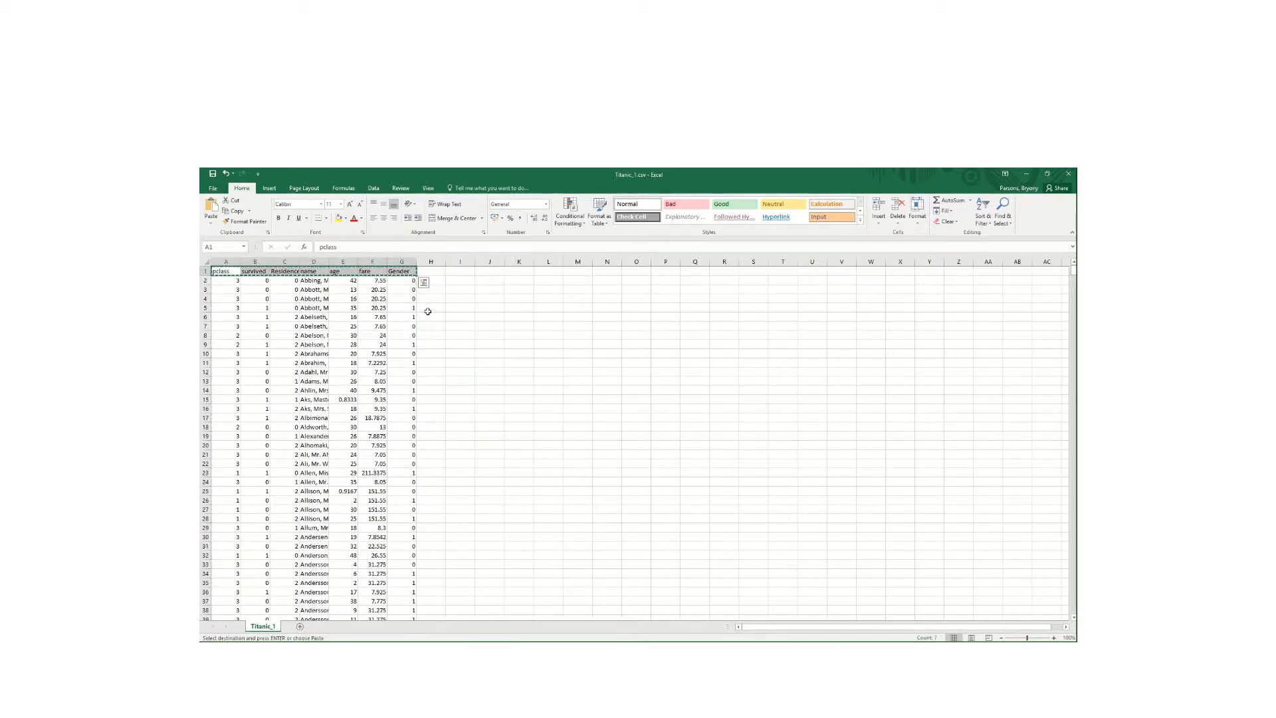
pyautogui.click(549, 308)
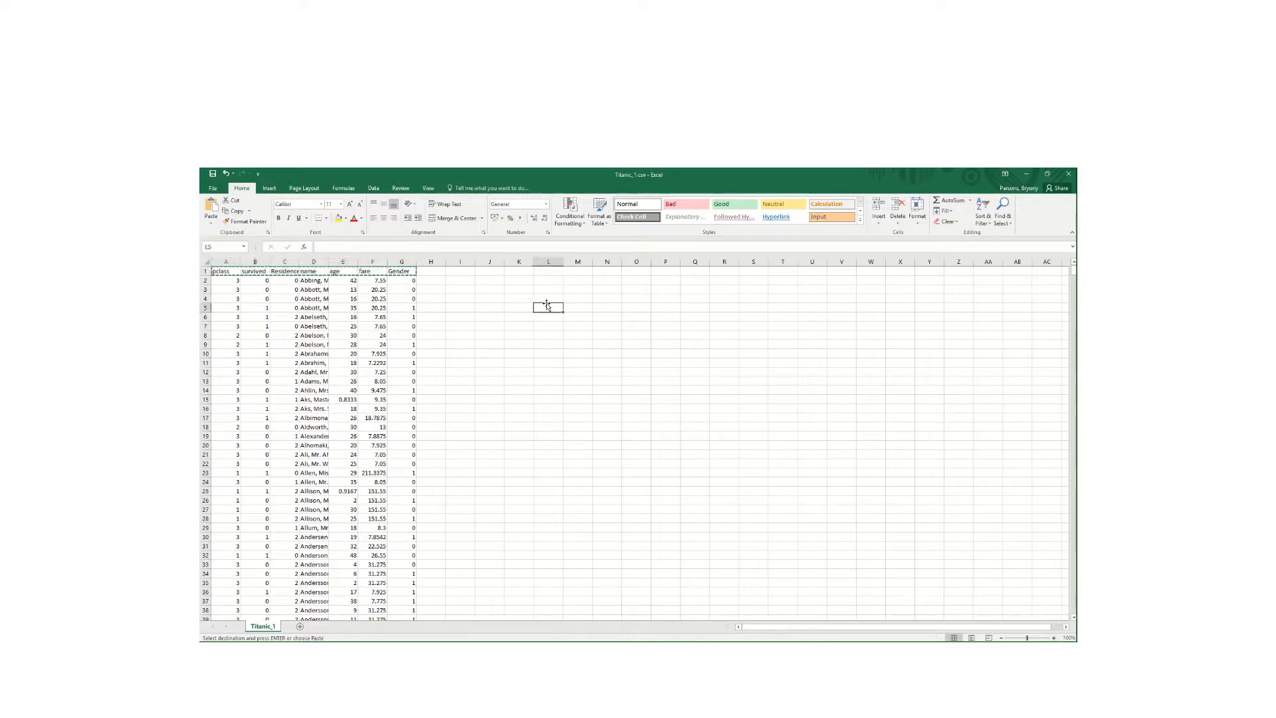
pyautogui.click(211, 224)
pyautogui.click(239, 259)
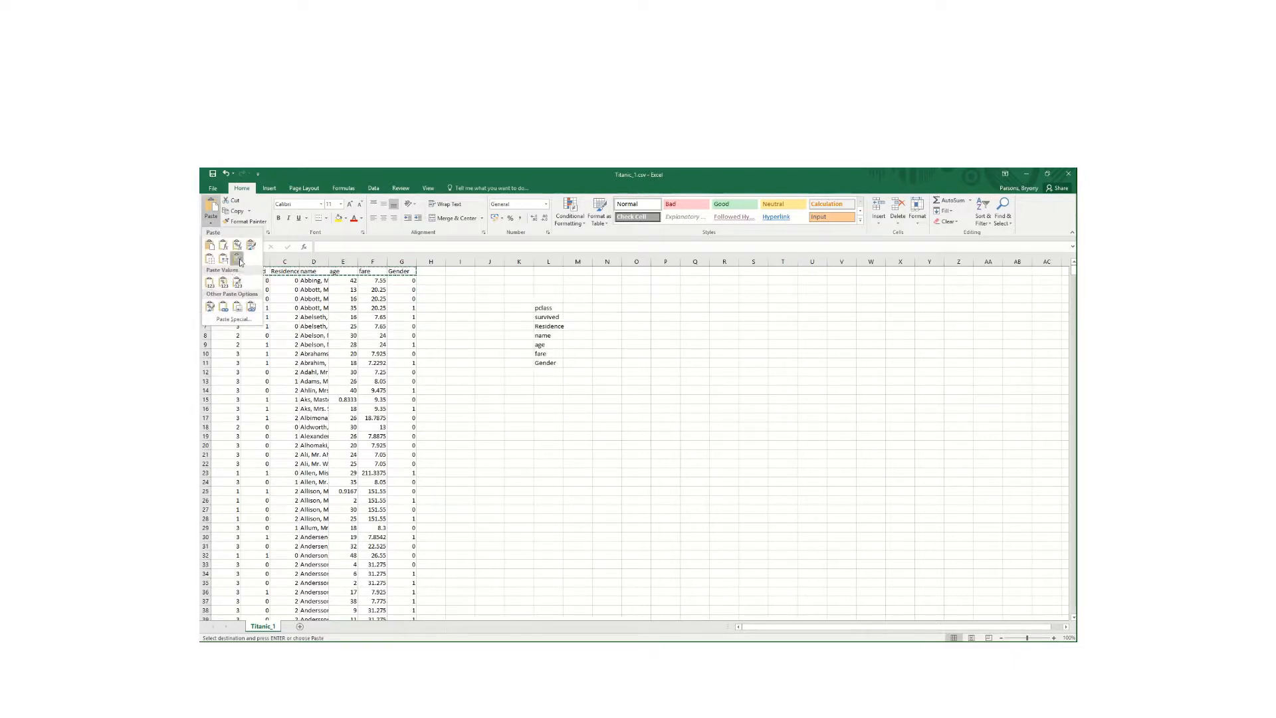
pyautogui.rightClick(554, 319)
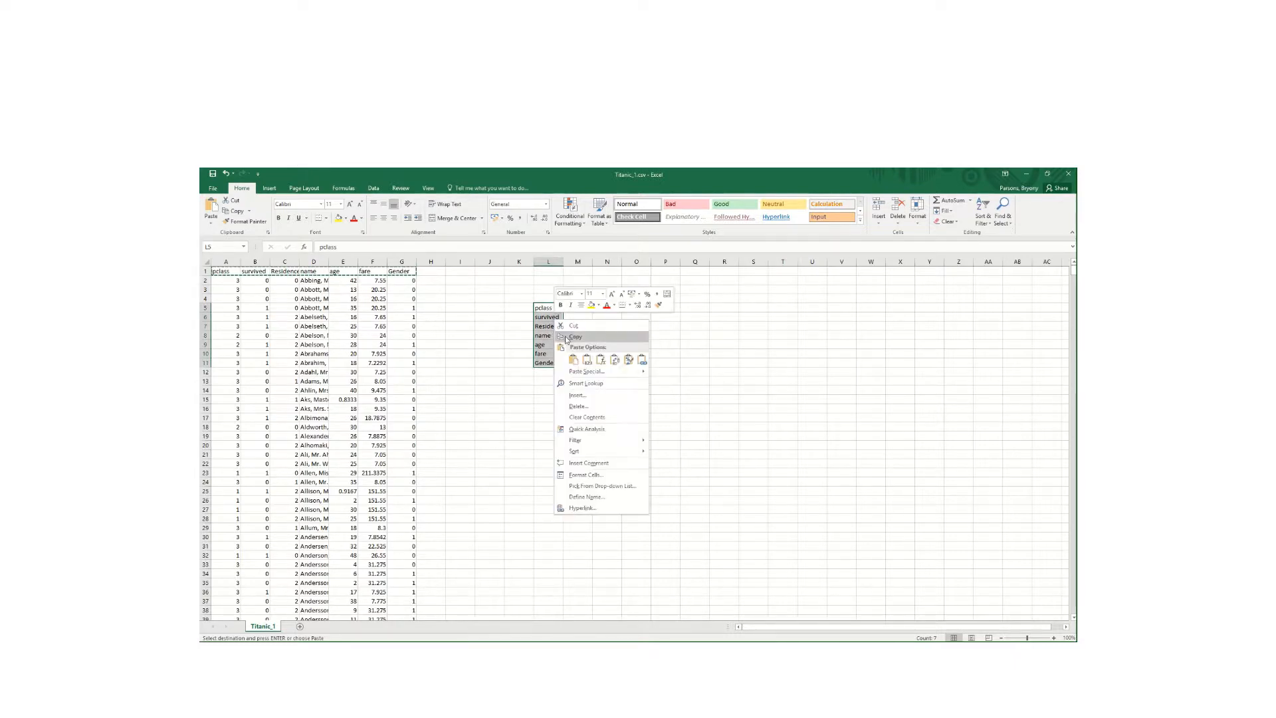
pyautogui.click(573, 336)
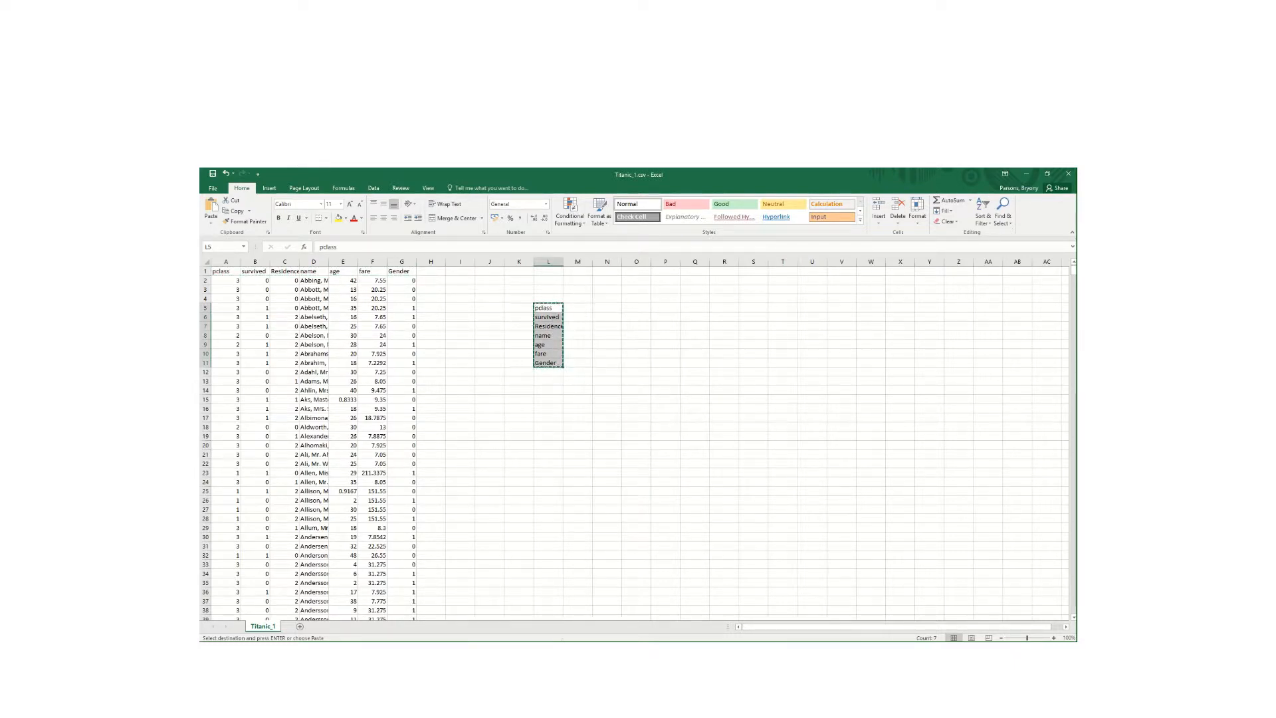
pyautogui.click(561, 650)
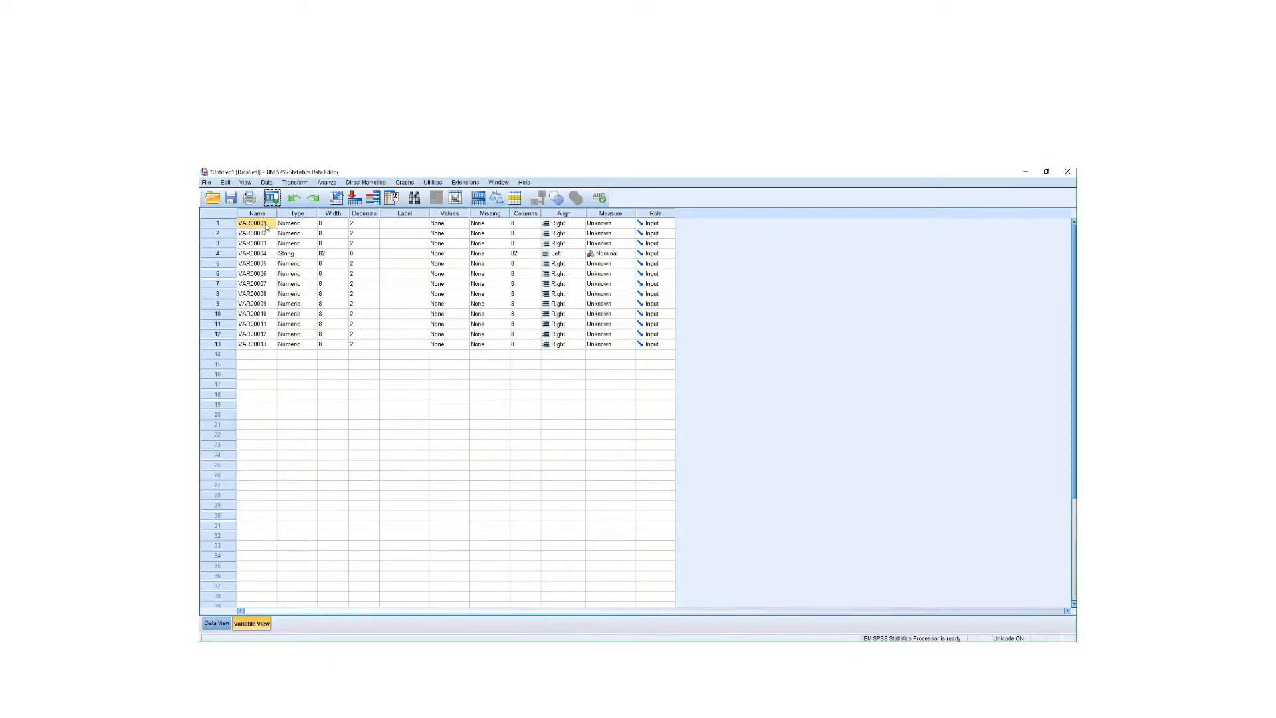
# - Paste the names pclass through Gender over the first variables in Variable View
pyautogui.moveTo(267, 226); pyautogui.dragTo(269, 295)
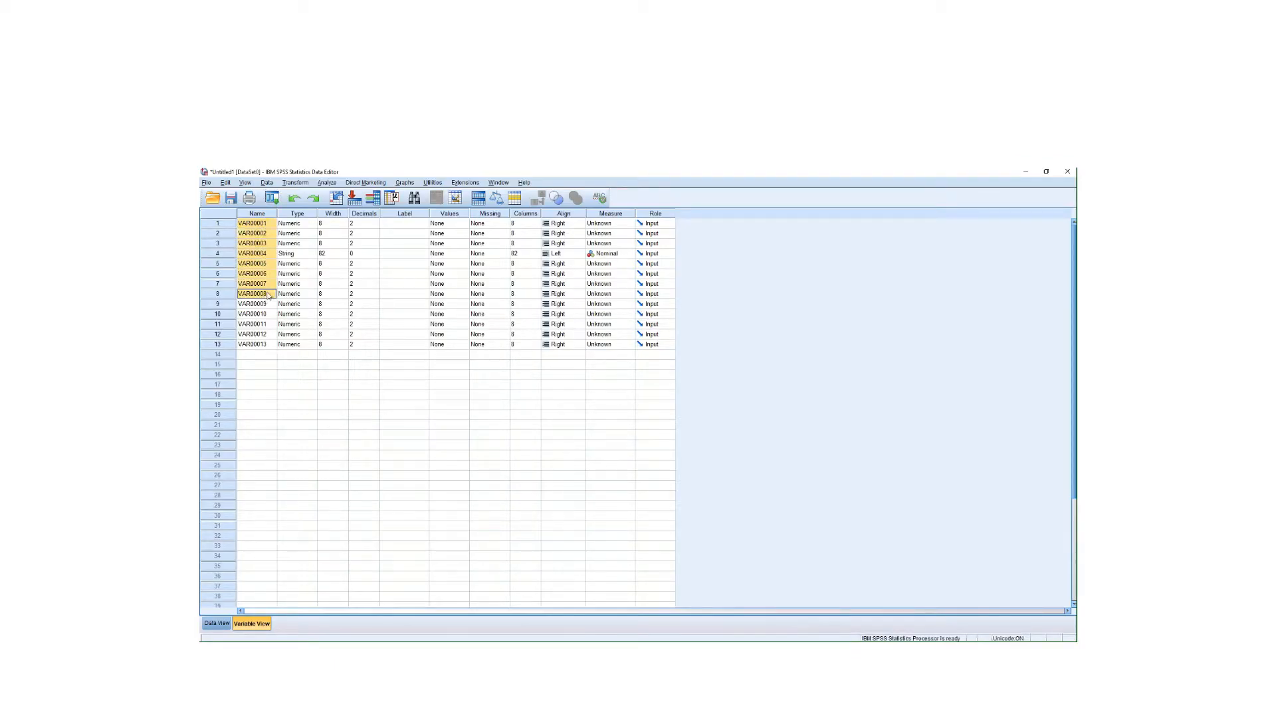
pyautogui.rightClick(267, 290)
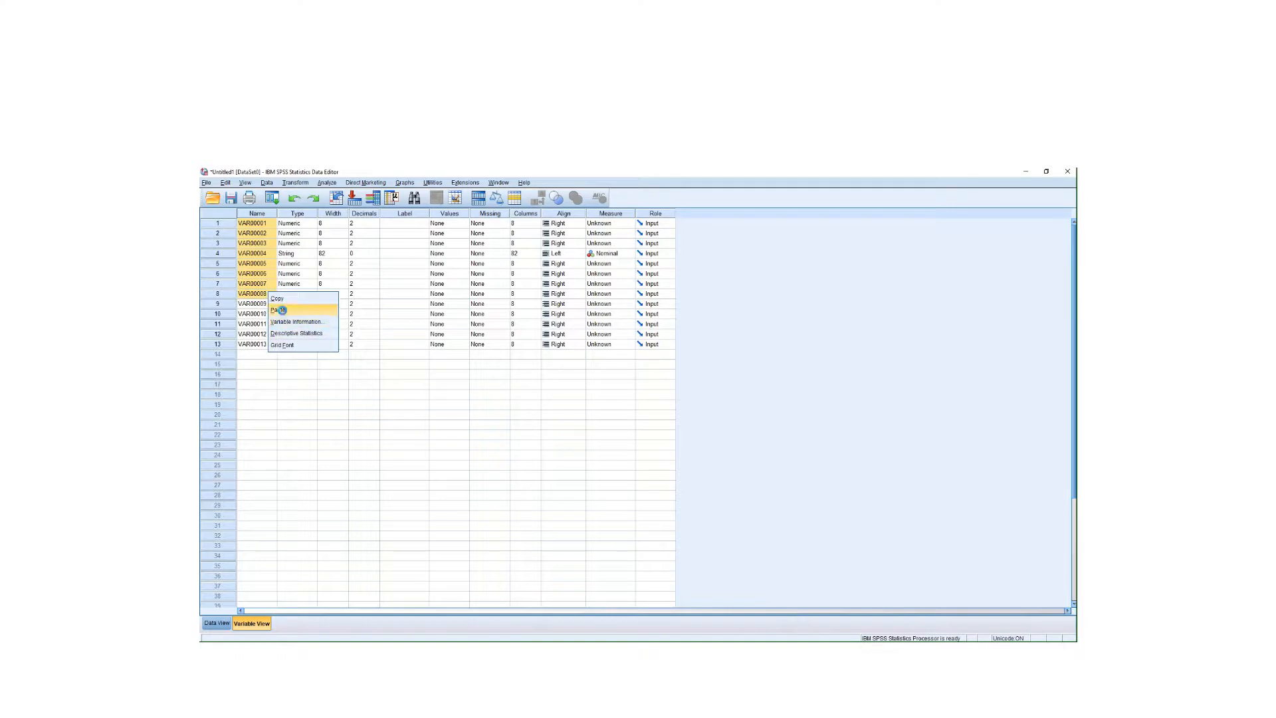
pyautogui.click(284, 312)
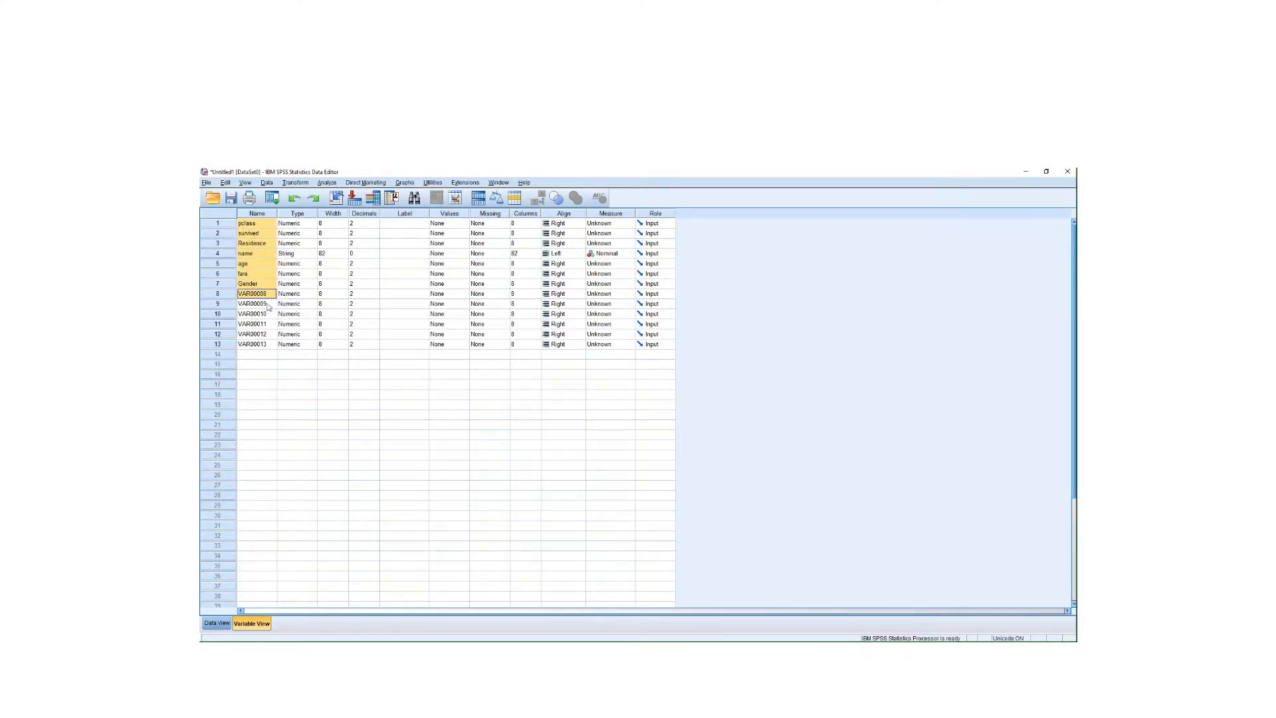
pyautogui.click(292, 376)
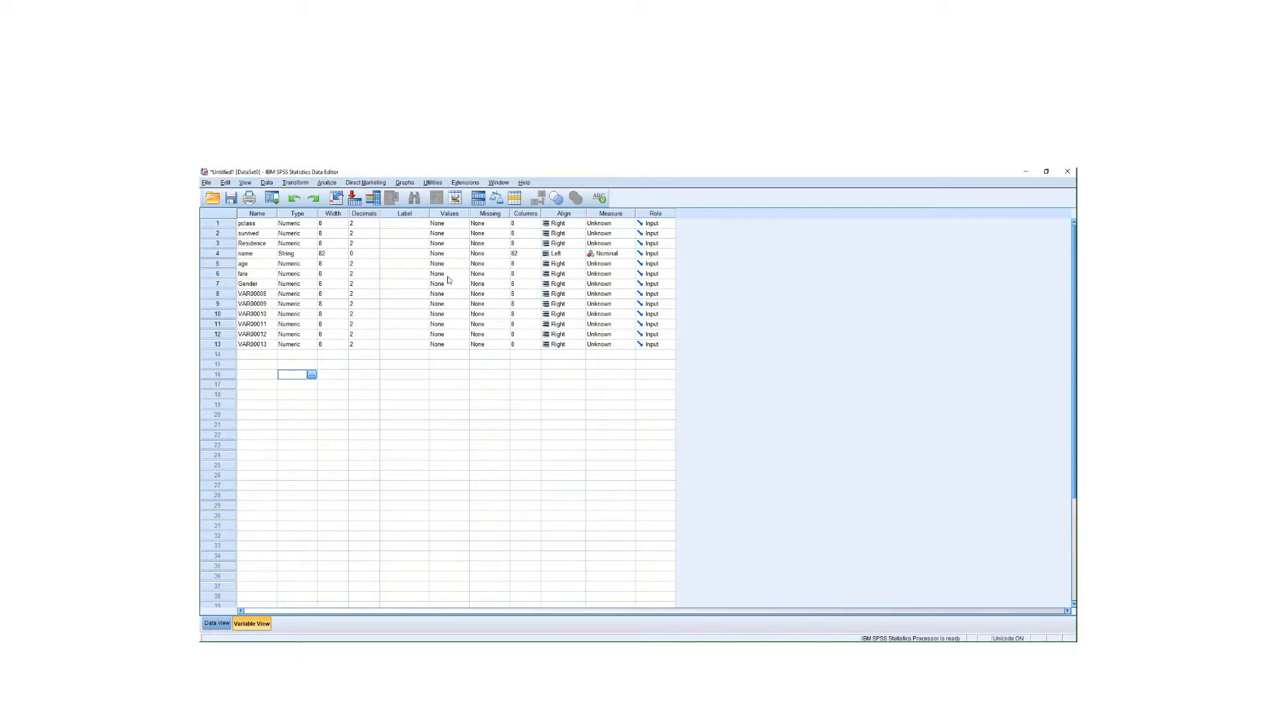
# - Clear the six empty variables VAR00008–VAR00013 and view the passenger data
pyautogui.click(226, 294)
pyautogui.rightClick(229, 297)
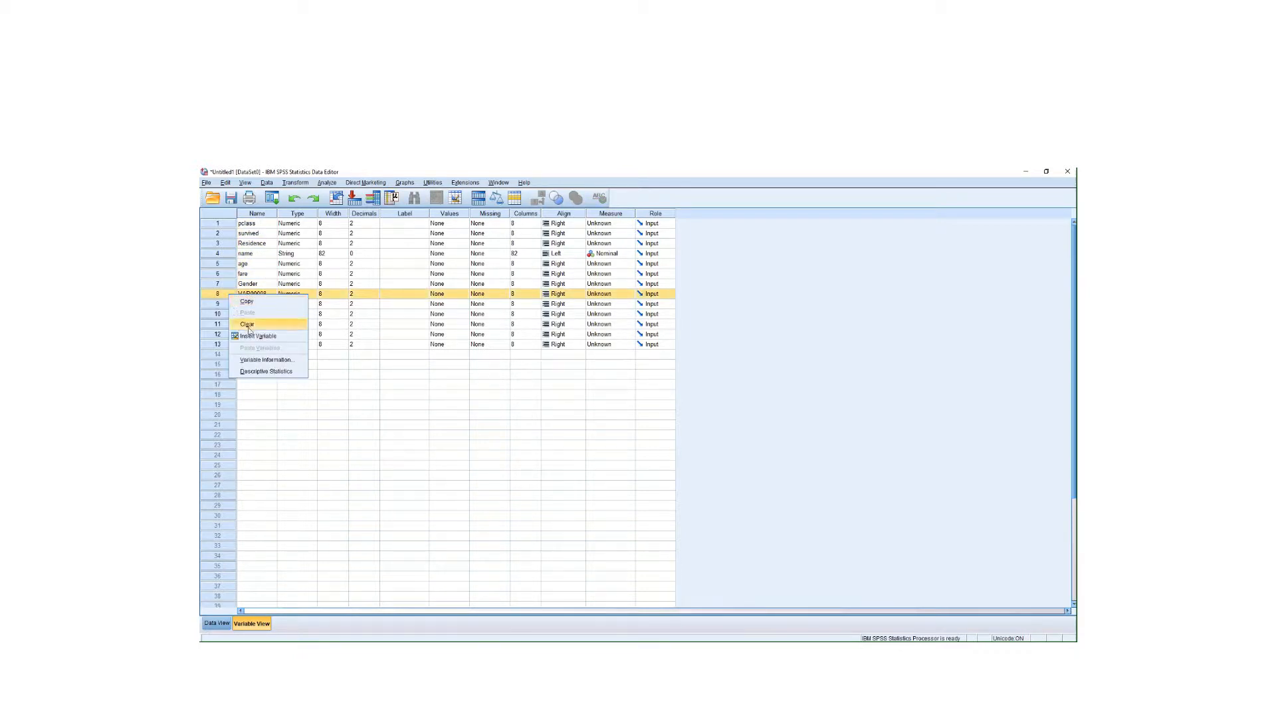
pyautogui.click(251, 325)
pyautogui.rightClick(231, 295)
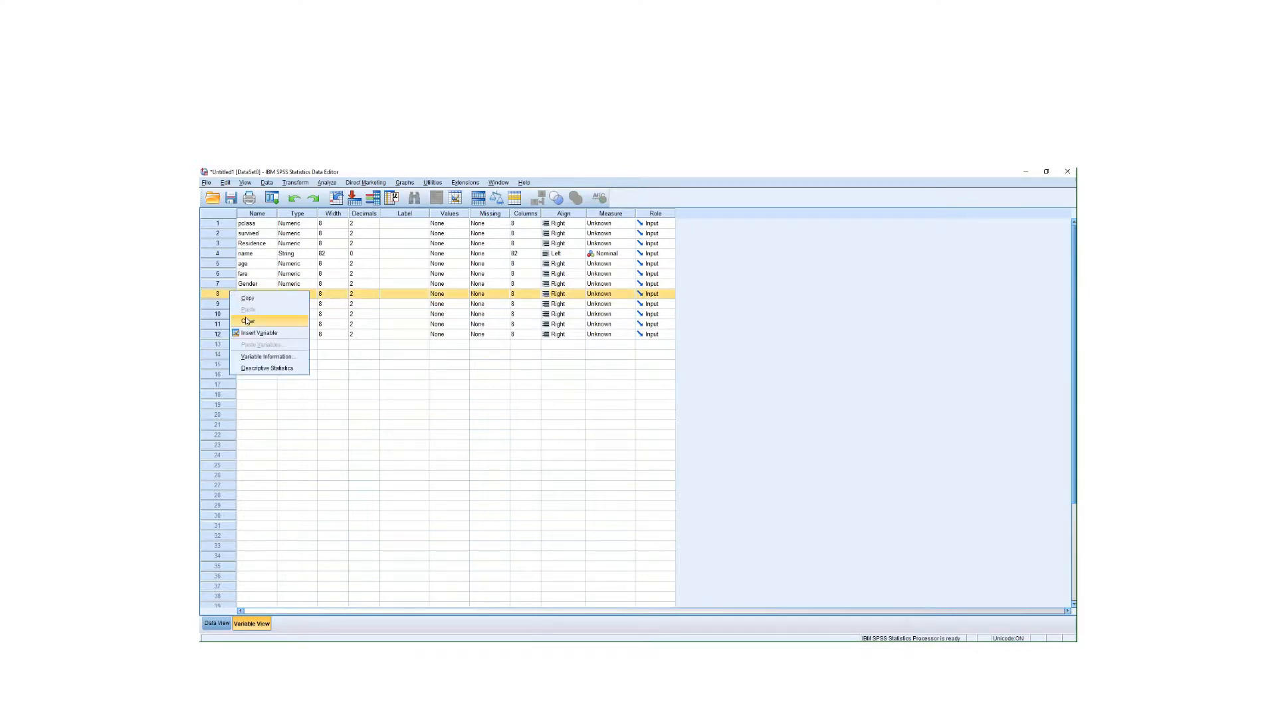
pyautogui.click(247, 321)
pyautogui.rightClick(230, 293)
pyautogui.click(256, 325)
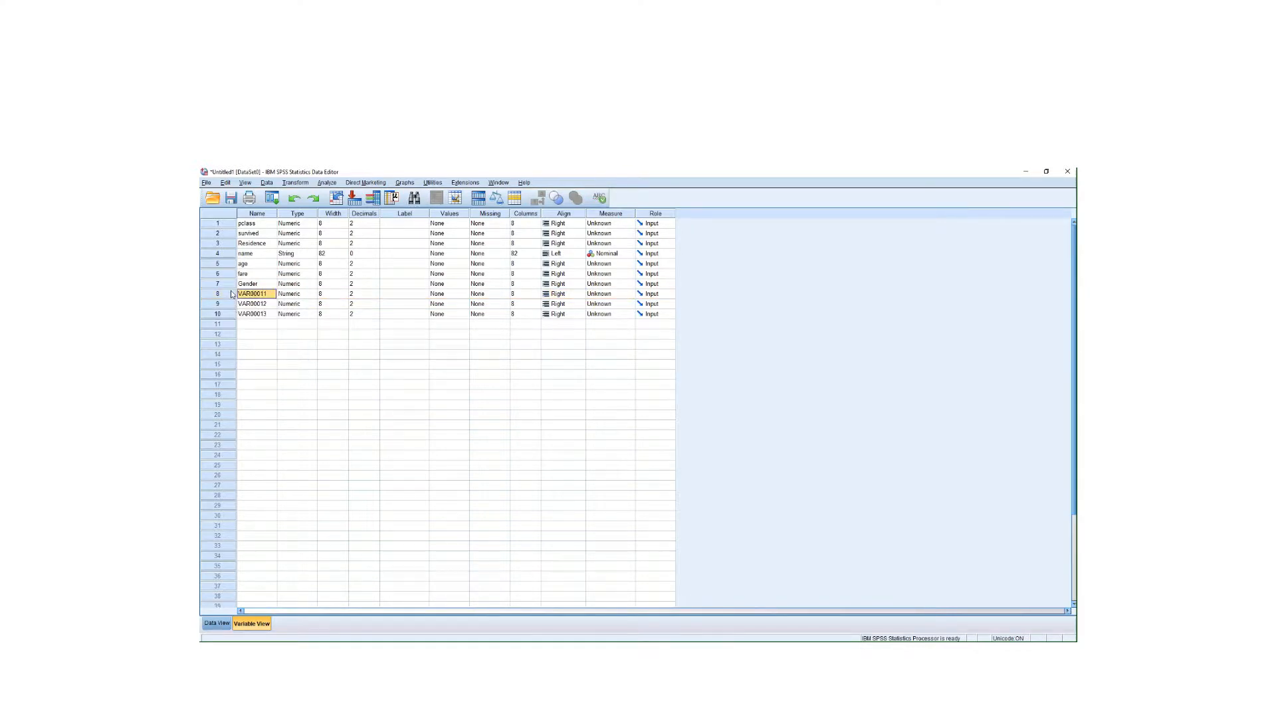
pyautogui.rightClick(233, 293)
pyautogui.click(247, 320)
pyautogui.rightClick(233, 293)
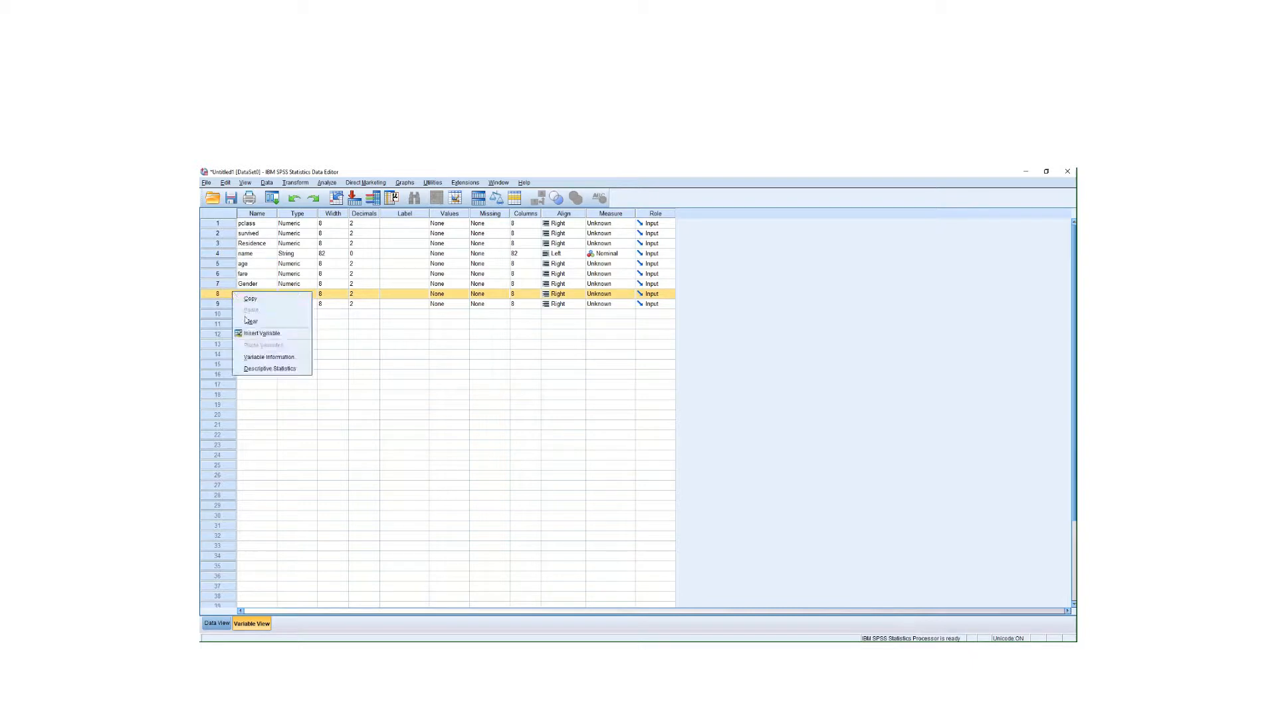
pyautogui.click(248, 321)
pyautogui.rightClick(231, 295)
pyautogui.click(248, 321)
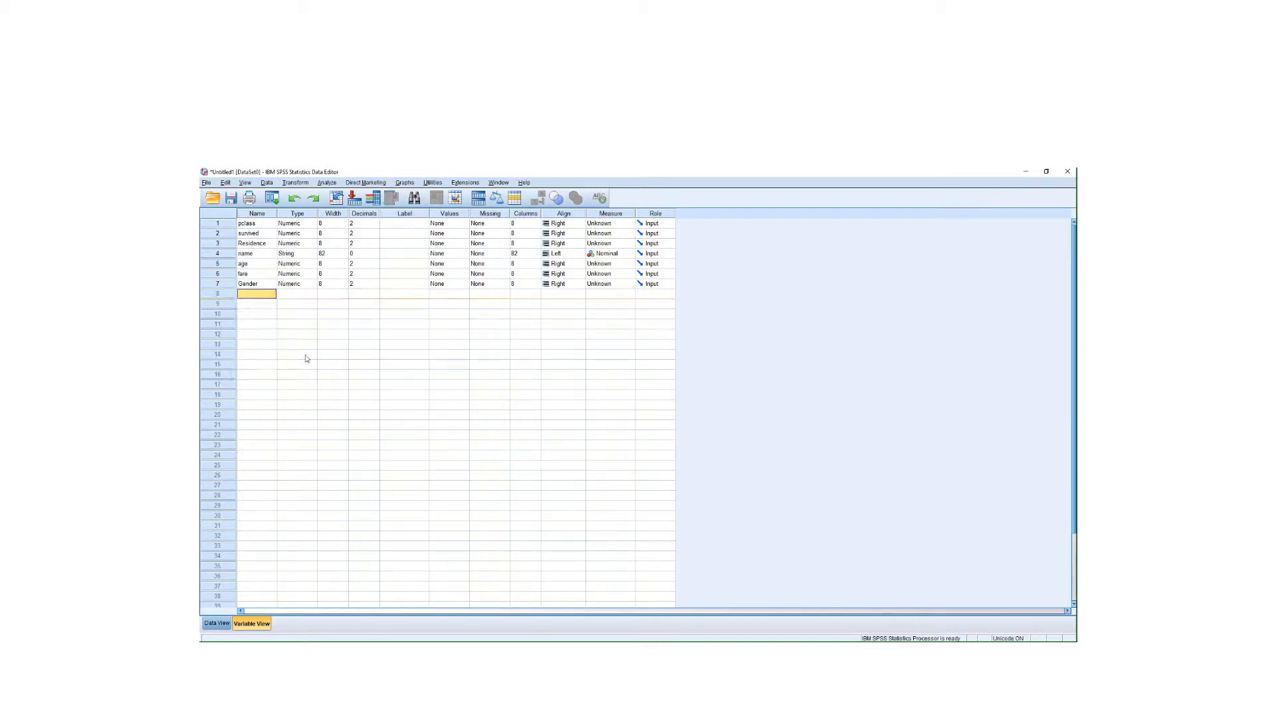
pyautogui.click(306, 344)
pyautogui.click(216, 623)
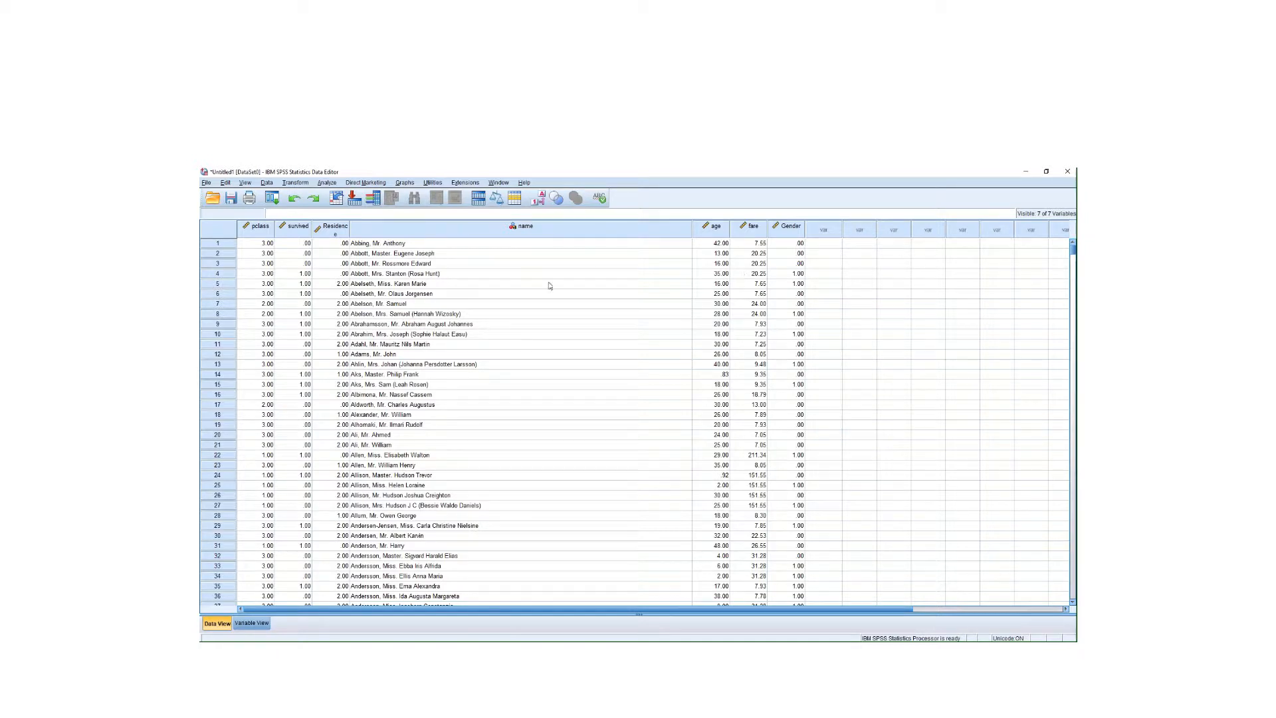
# - Widen the Residence column so its header fits, then return to Variable View
pyautogui.moveTo(349, 227); pyautogui.dragTo(361, 228)
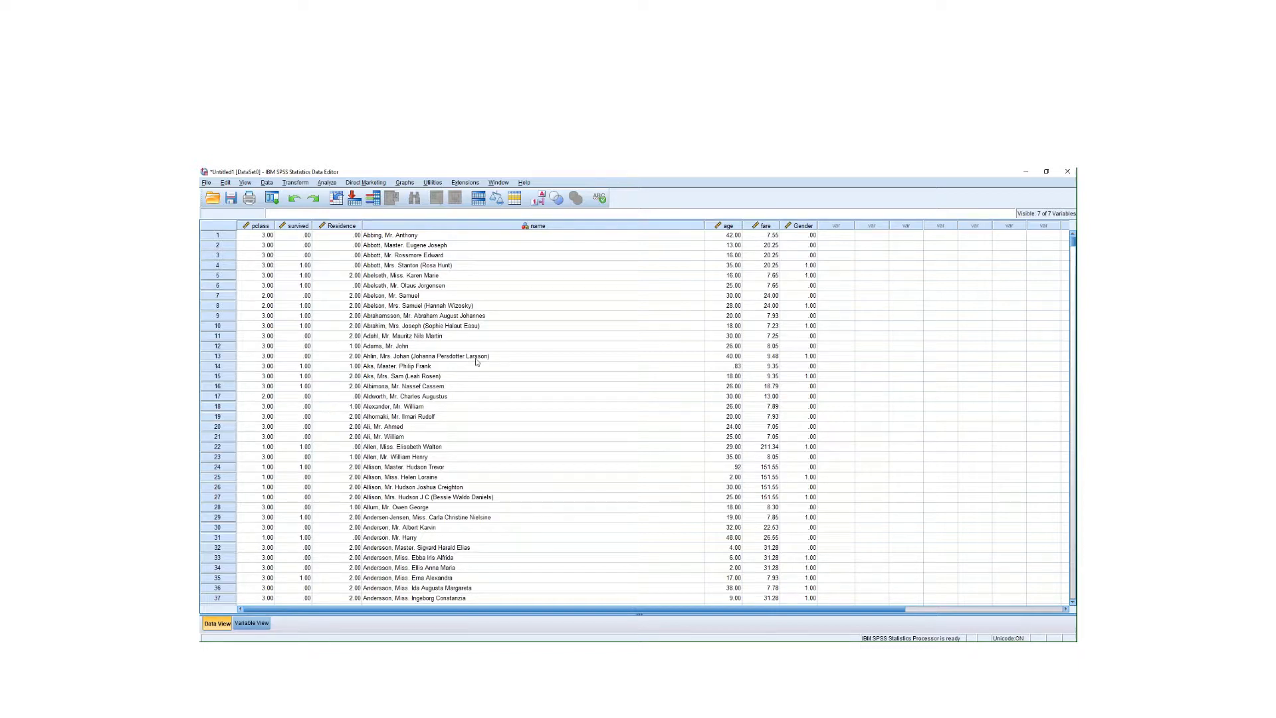
pyautogui.click(252, 623)
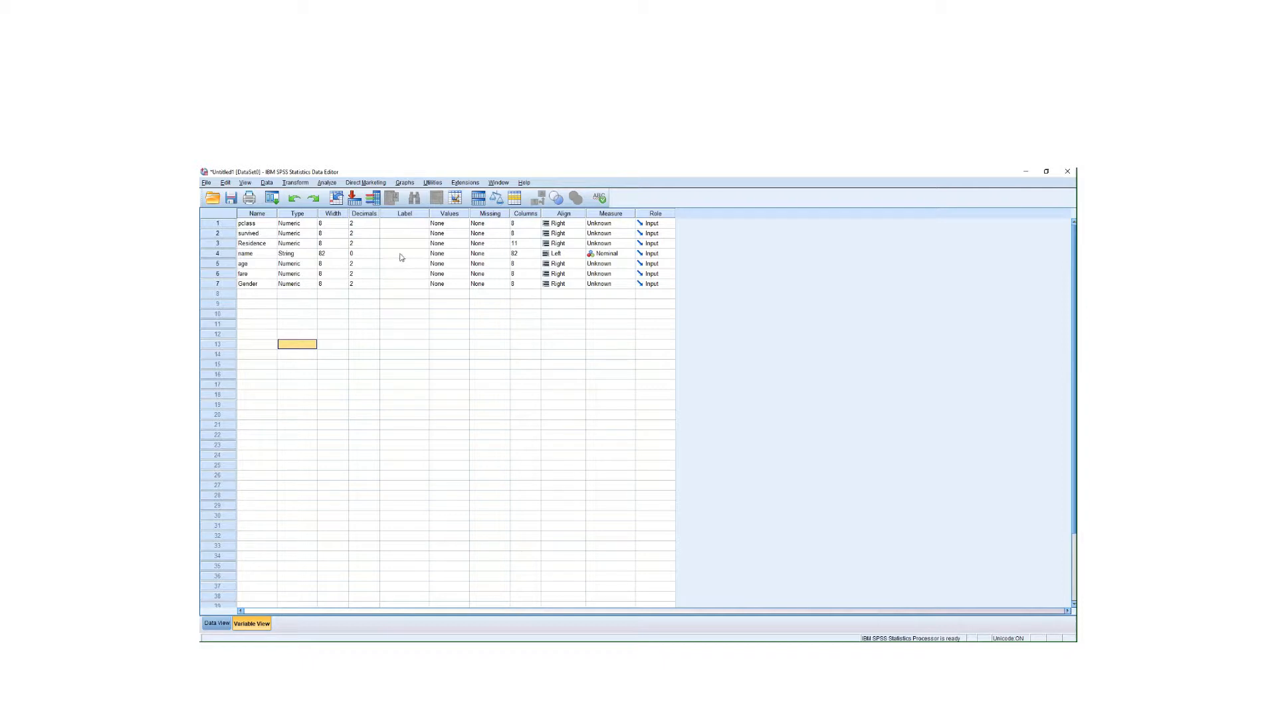
# - Give pclass value labels 1 = '1st', 2 = '2nd' and 3 = '3rd'
pyautogui.click(464, 226)
pyautogui.click(463, 224)
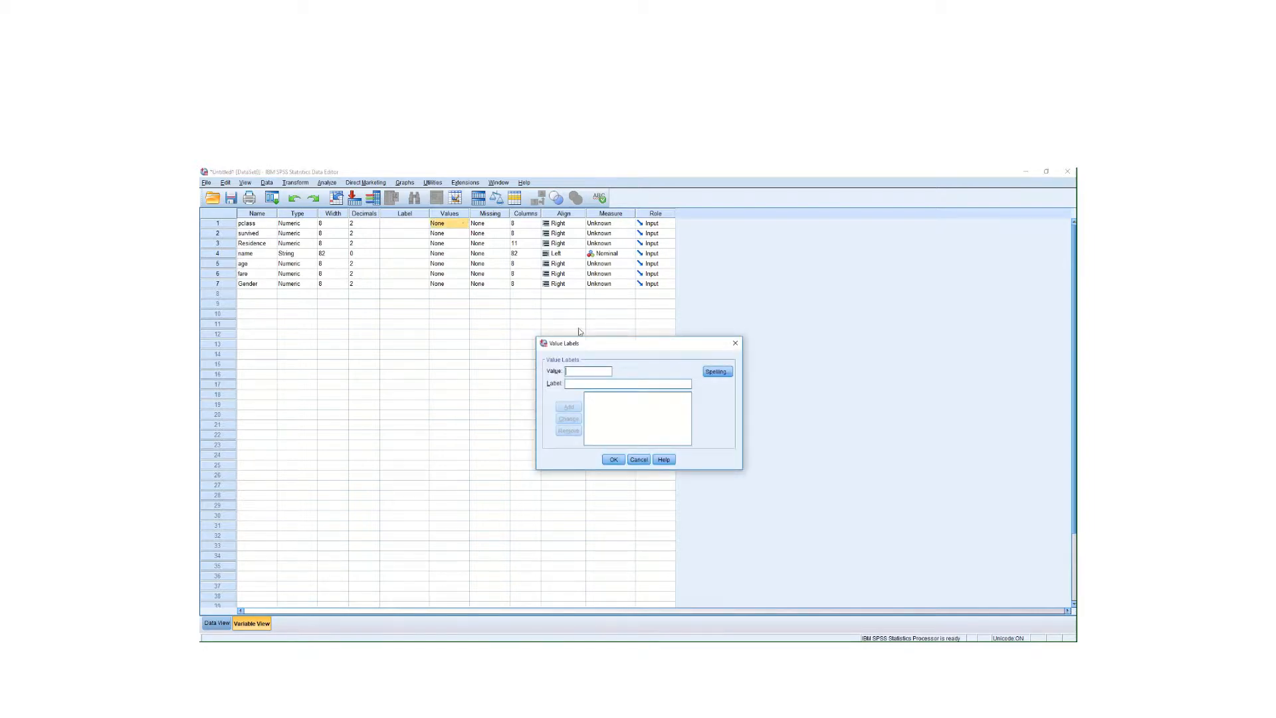
pyautogui.moveTo(592, 343); pyautogui.dragTo(358, 319)
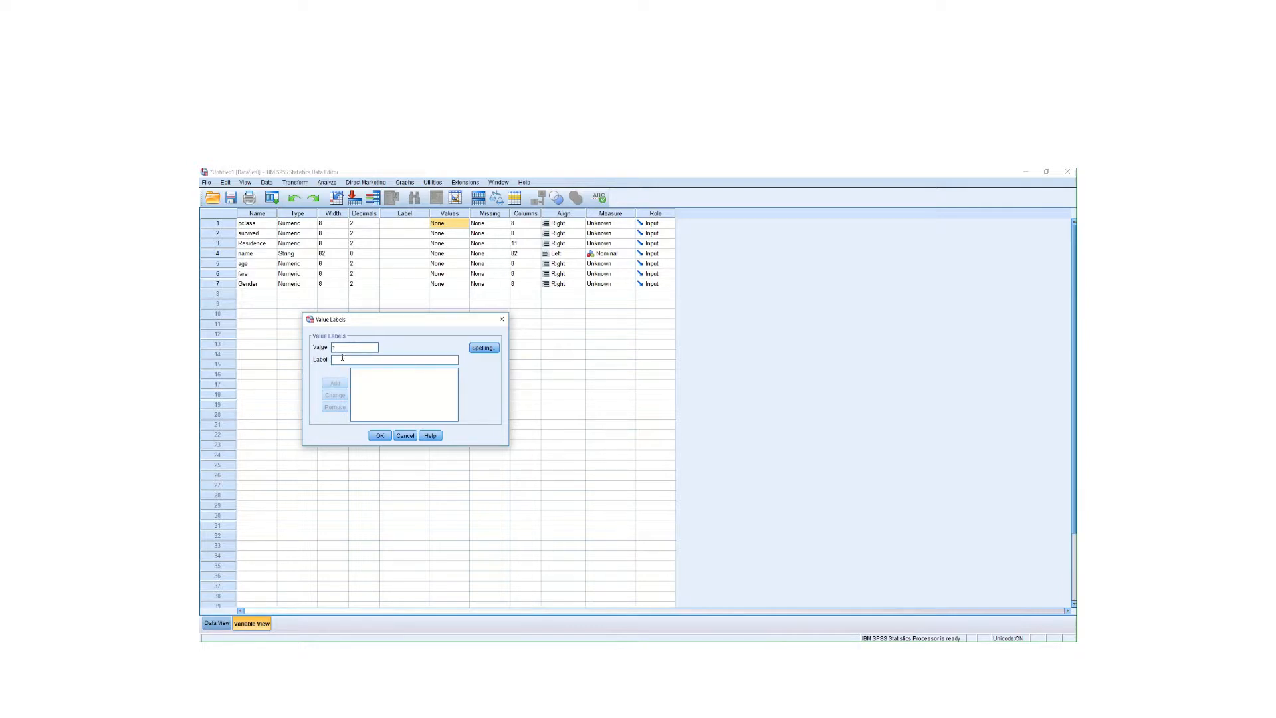
pyautogui.click(339, 360)
pyautogui.write('1st')
pyautogui.click(336, 384)
pyautogui.write('2nd')
pyautogui.click(334, 383)
pyautogui.write('3')
pyautogui.click(344, 383)
pyautogui.click(380, 436)
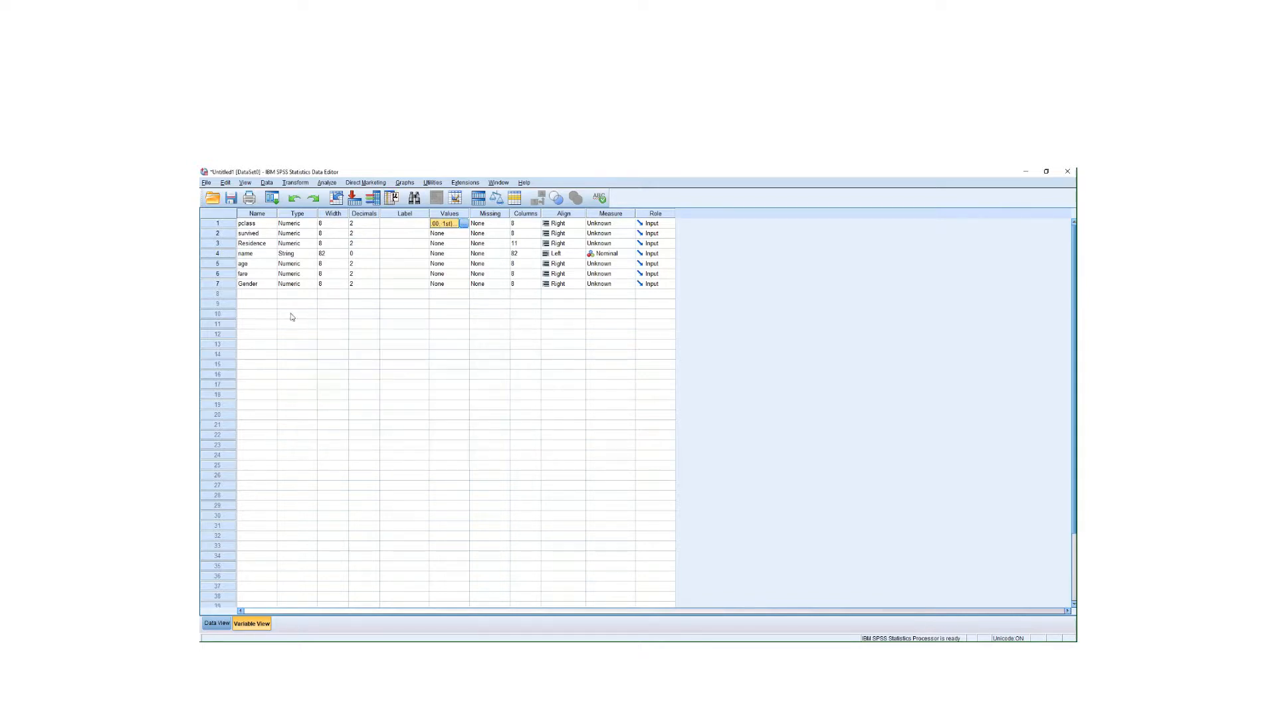
# - Give the survived variable value labels 1 = 'survived' and 0 = 'died'
pyautogui.click(465, 234)
pyautogui.click(464, 233)
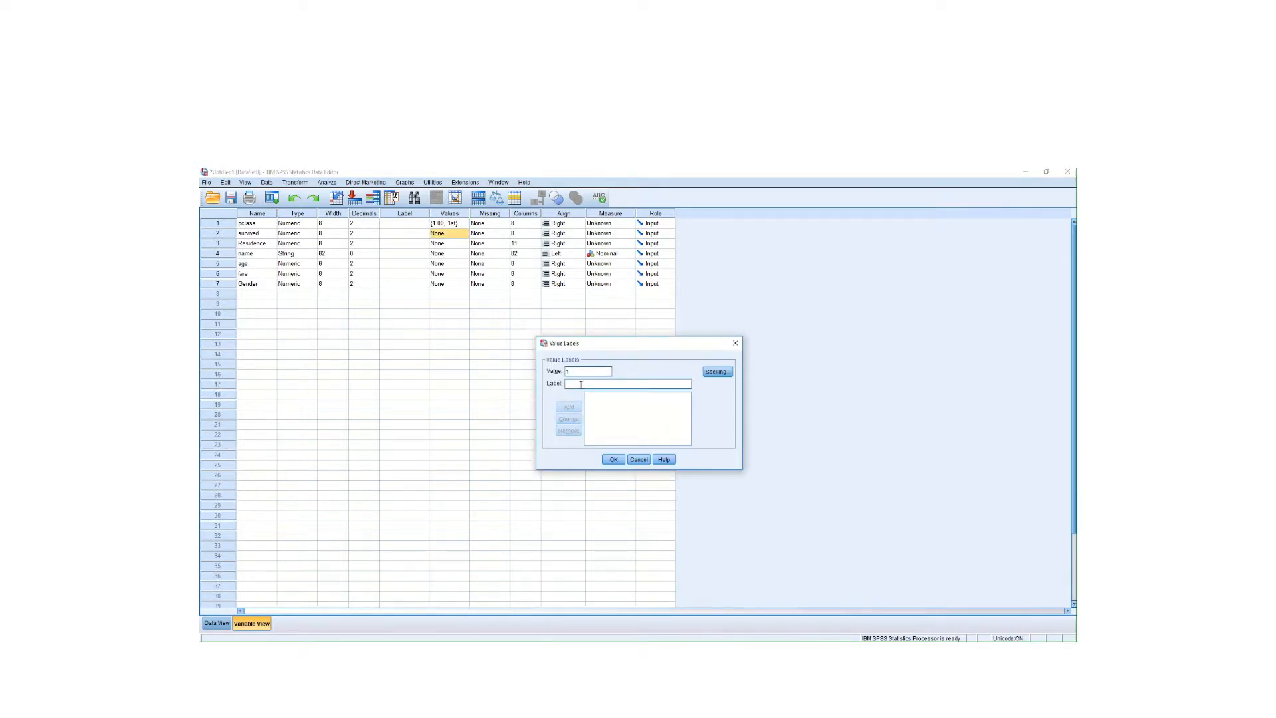
pyautogui.write('survived')
pyautogui.click(569, 406)
pyautogui.write('died')
pyautogui.click(569, 406)
pyautogui.click(613, 460)
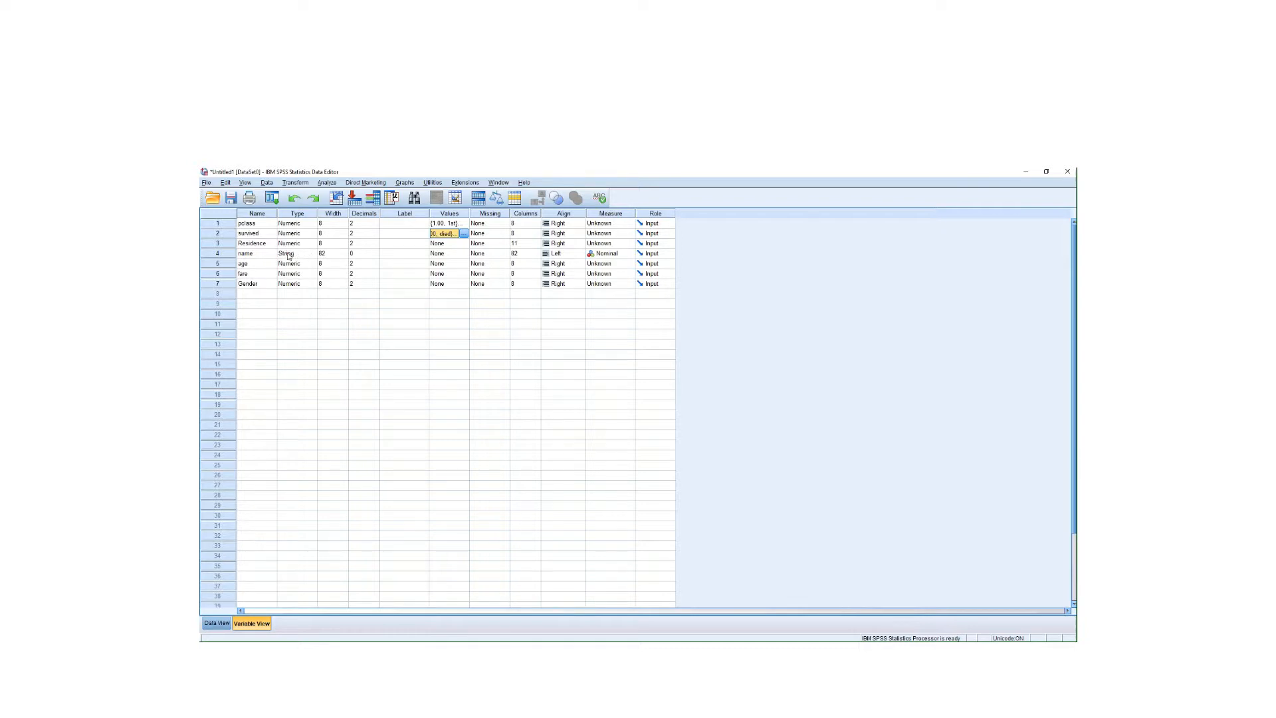
pyautogui.click(223, 622)
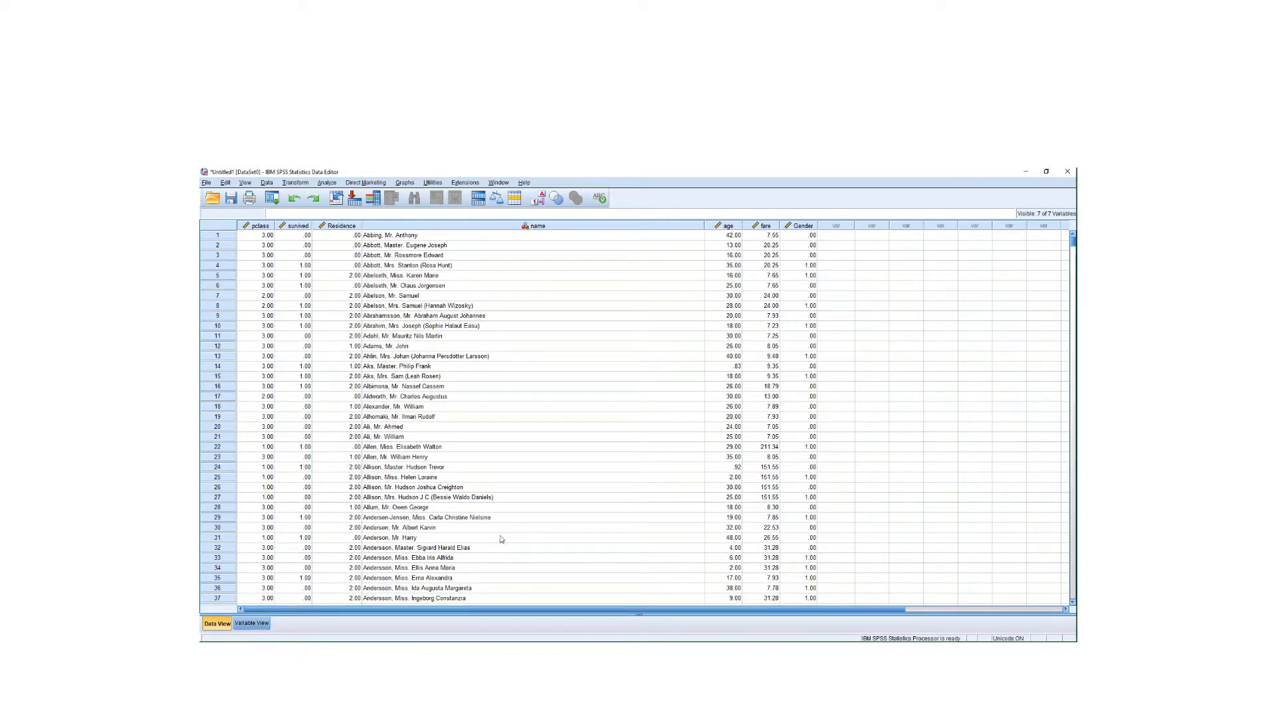
pyautogui.click(252, 623)
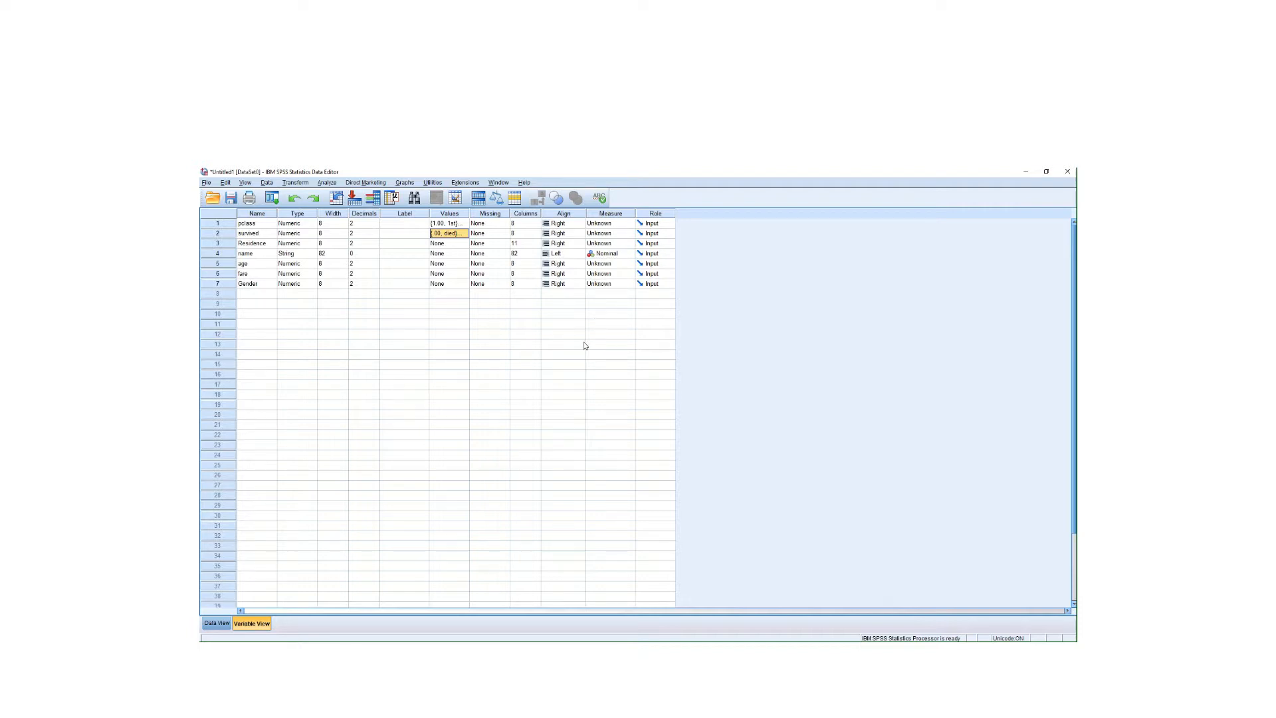
# - Open the Measure dropdown for pclass, which currently reads Scale
pyautogui.click(630, 222)
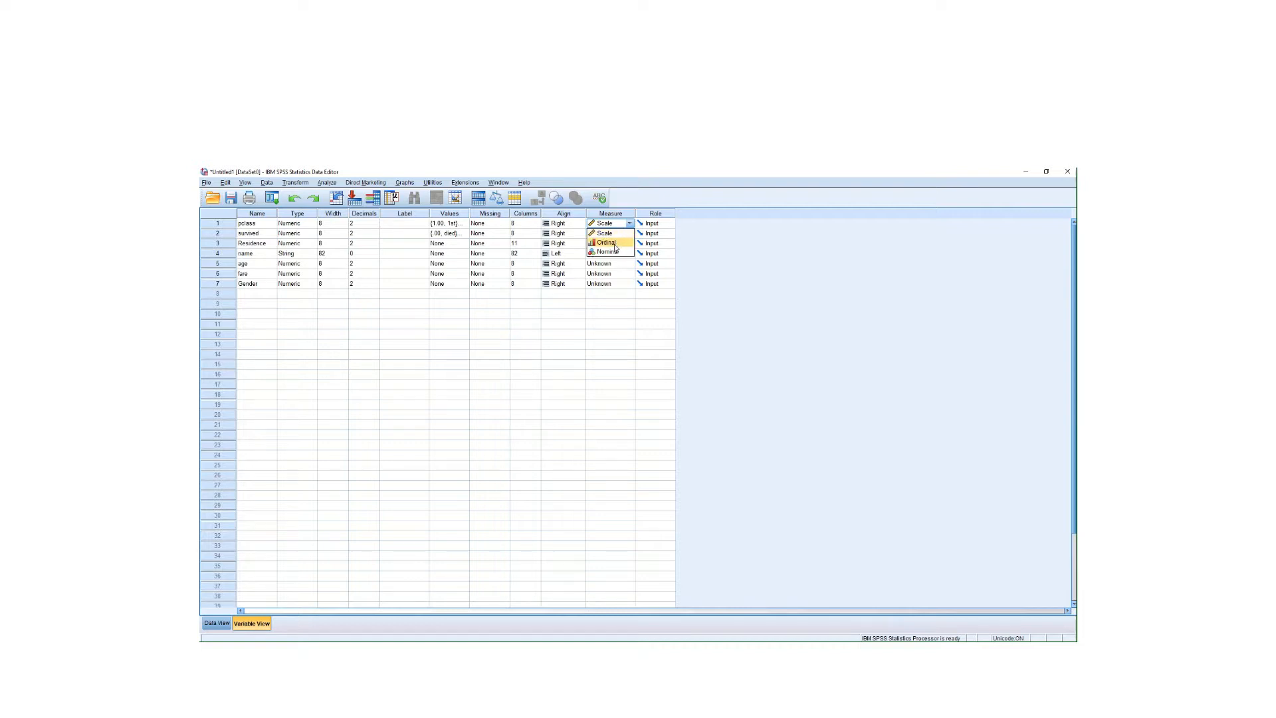
# - Set pclass to Ordinal and survived and Residence to Nominal
pyautogui.click(606, 243)
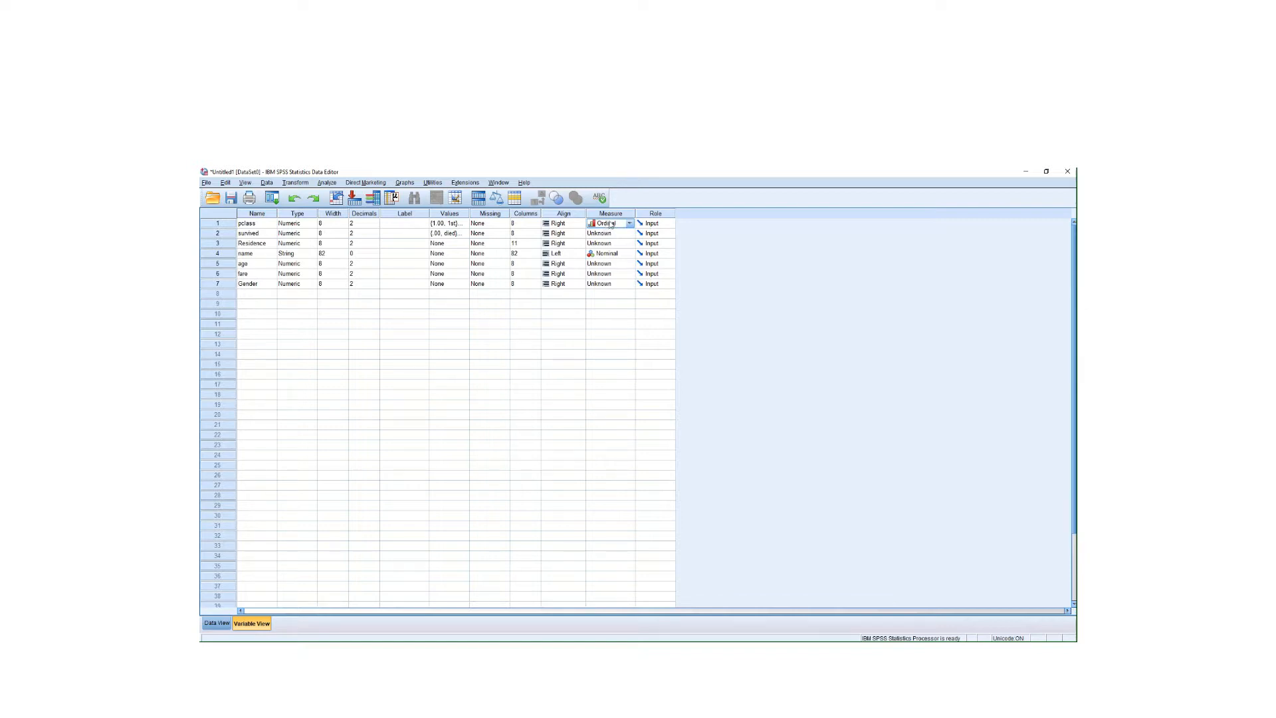
pyautogui.click(631, 236)
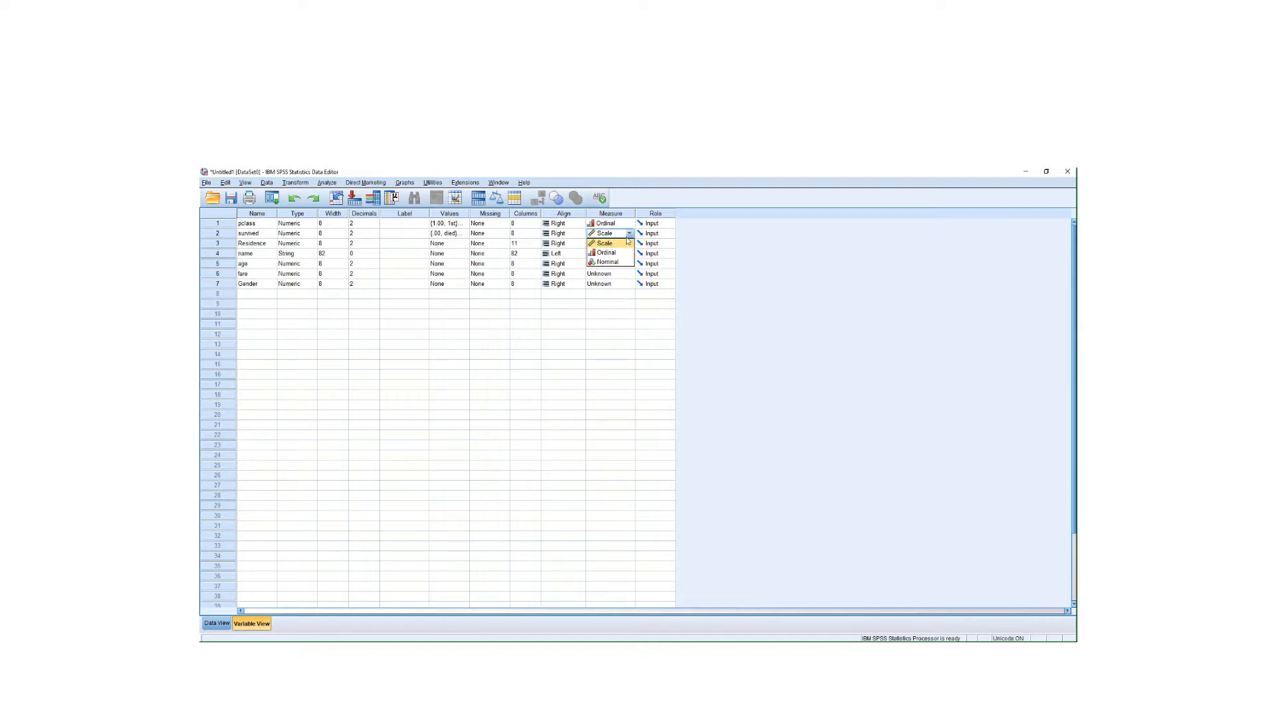
pyautogui.click(606, 256)
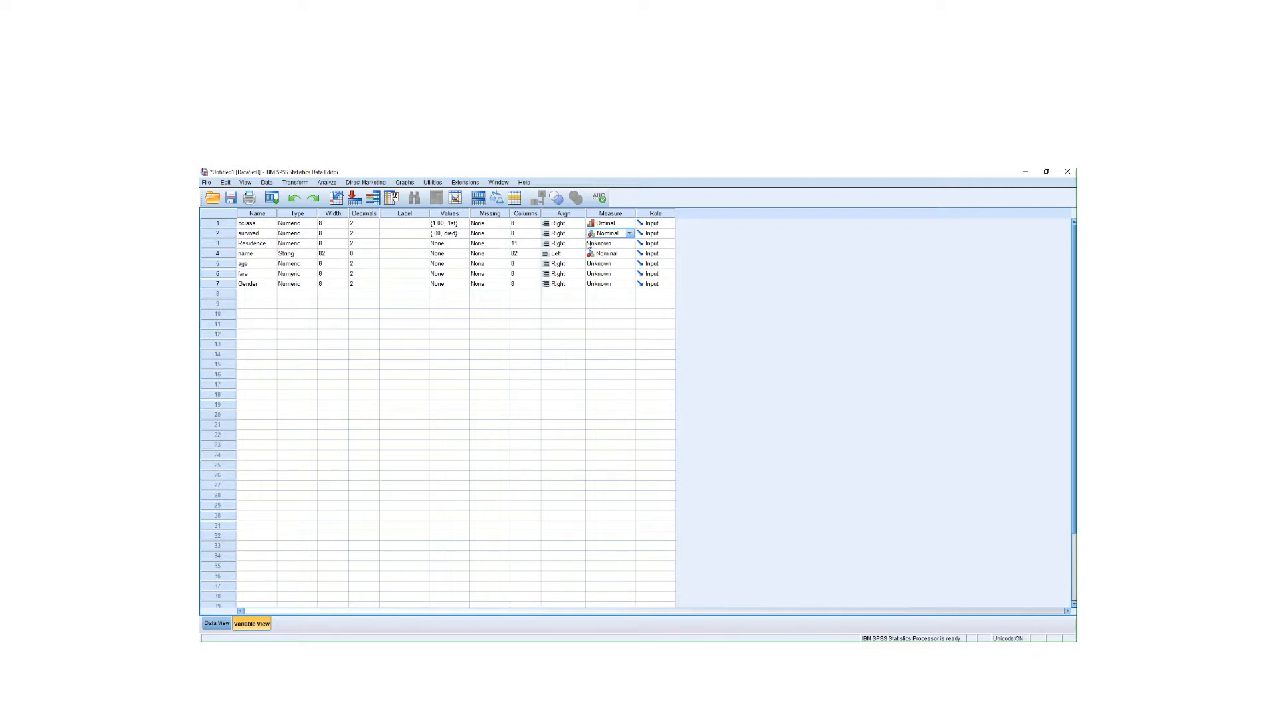
pyautogui.click(619, 243)
pyautogui.click(629, 243)
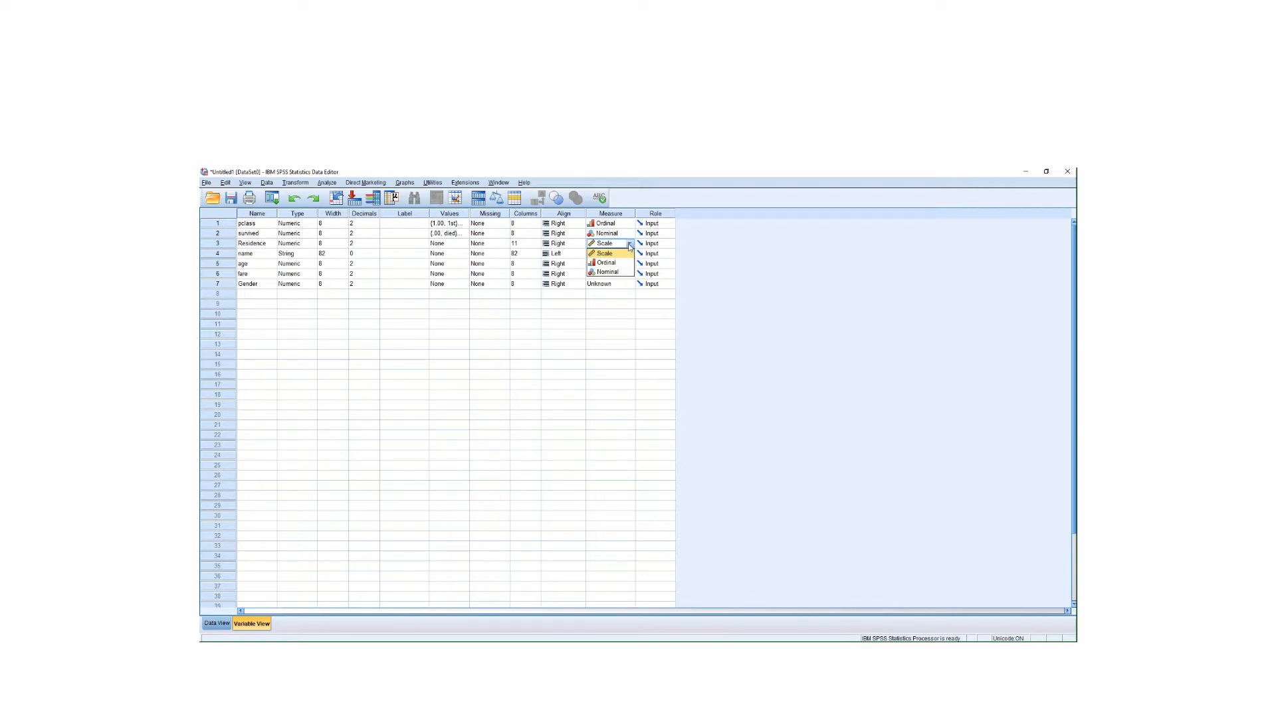
pyautogui.click(610, 271)
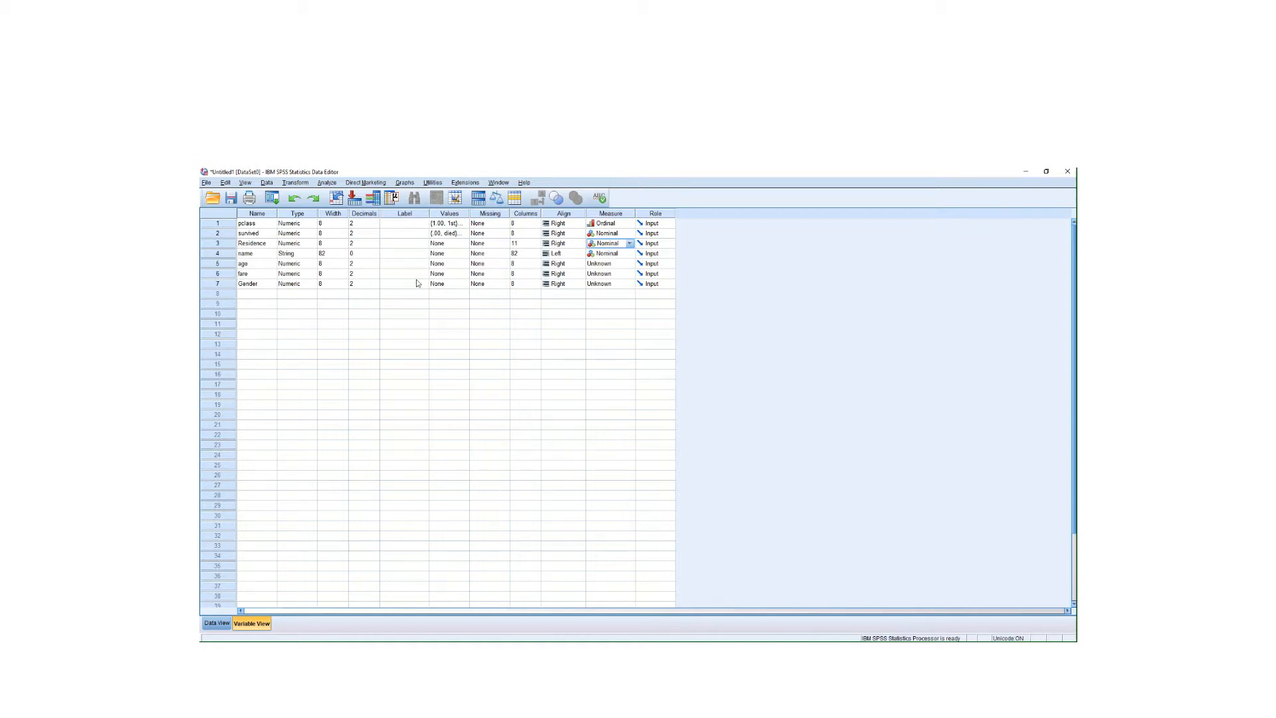
# - Set age and fare to Scale and Gender to Nominal
pyautogui.click(621, 266)
pyautogui.click(629, 264)
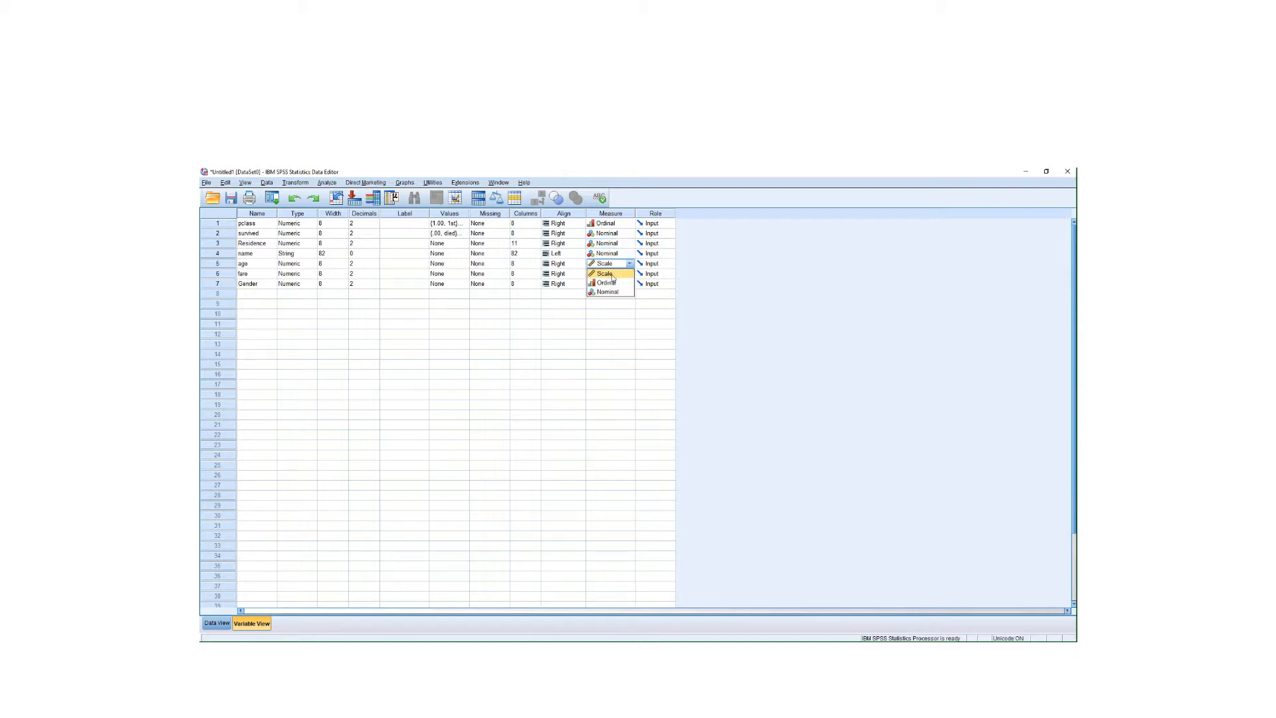
pyautogui.click(613, 274)
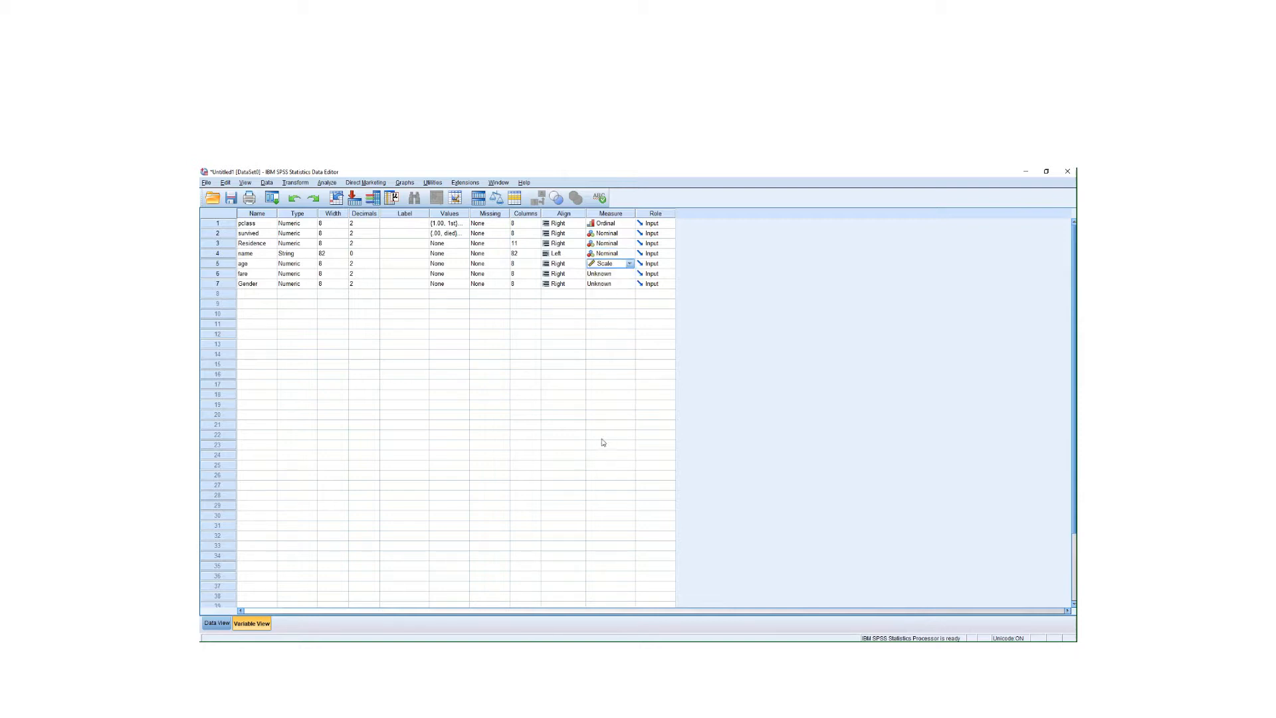
pyautogui.click(629, 274)
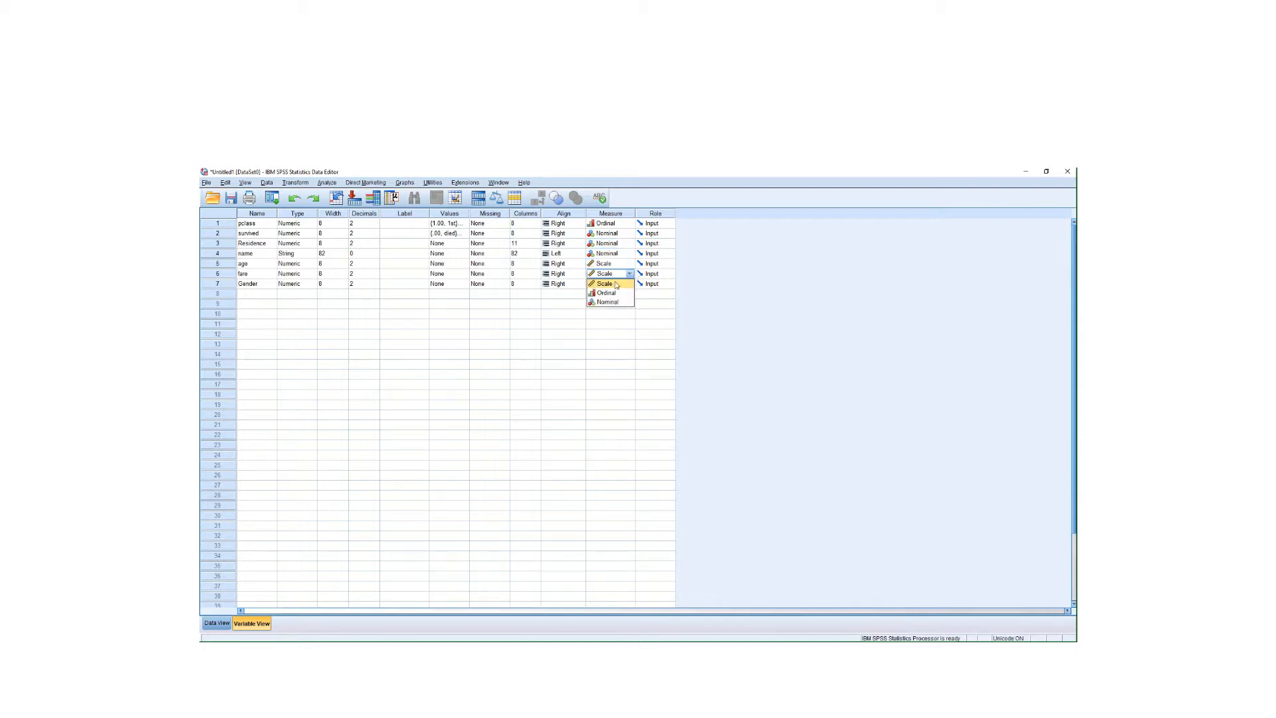
pyautogui.click(601, 287)
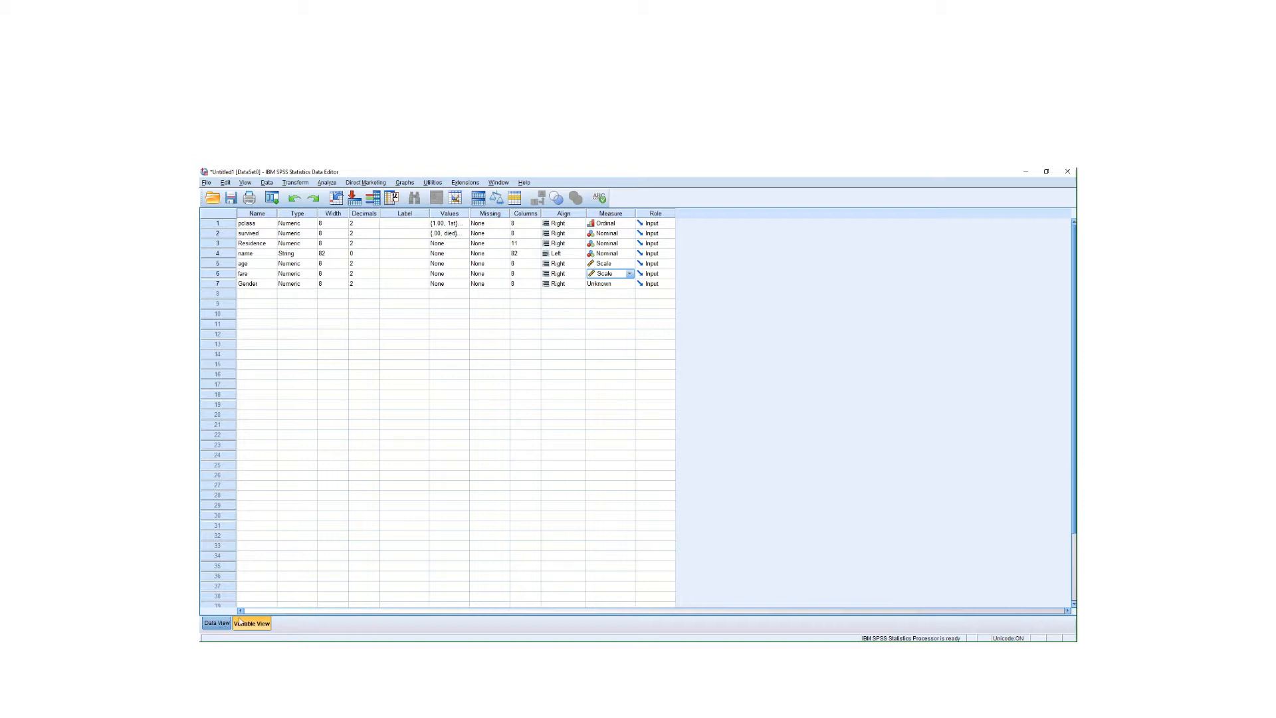
pyautogui.click(629, 287)
pyautogui.click(629, 284)
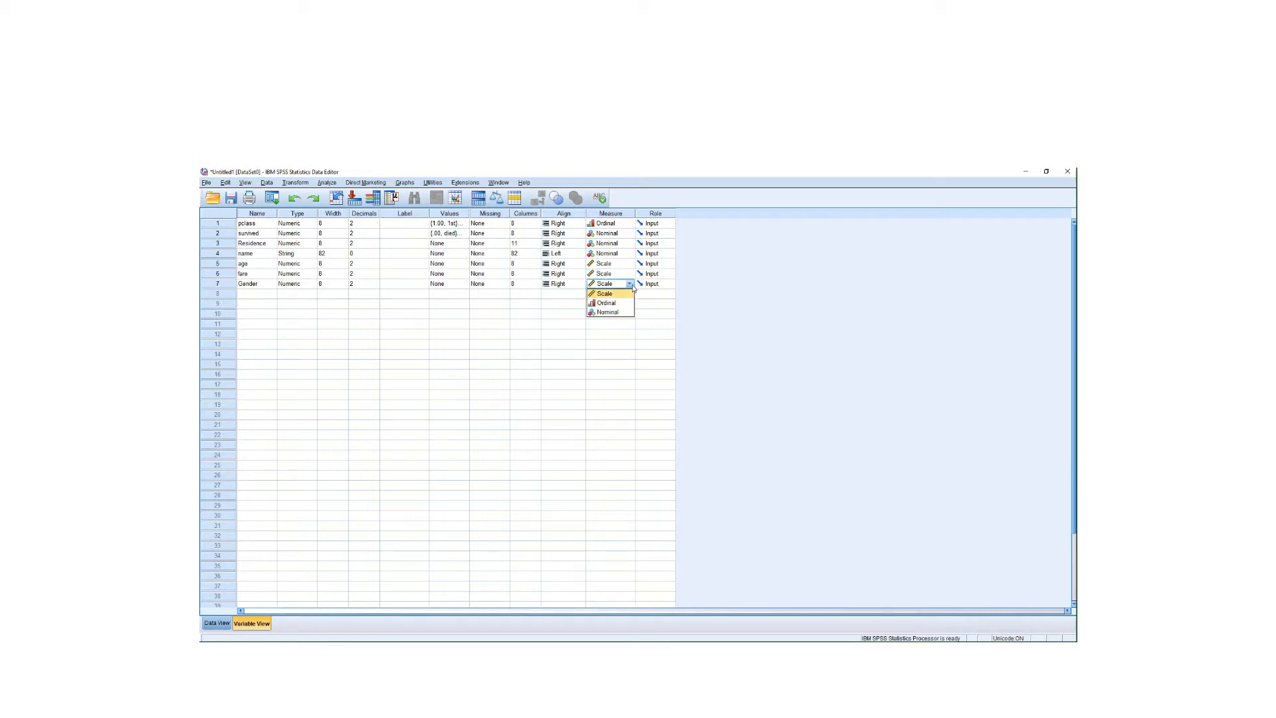
pyautogui.click(607, 313)
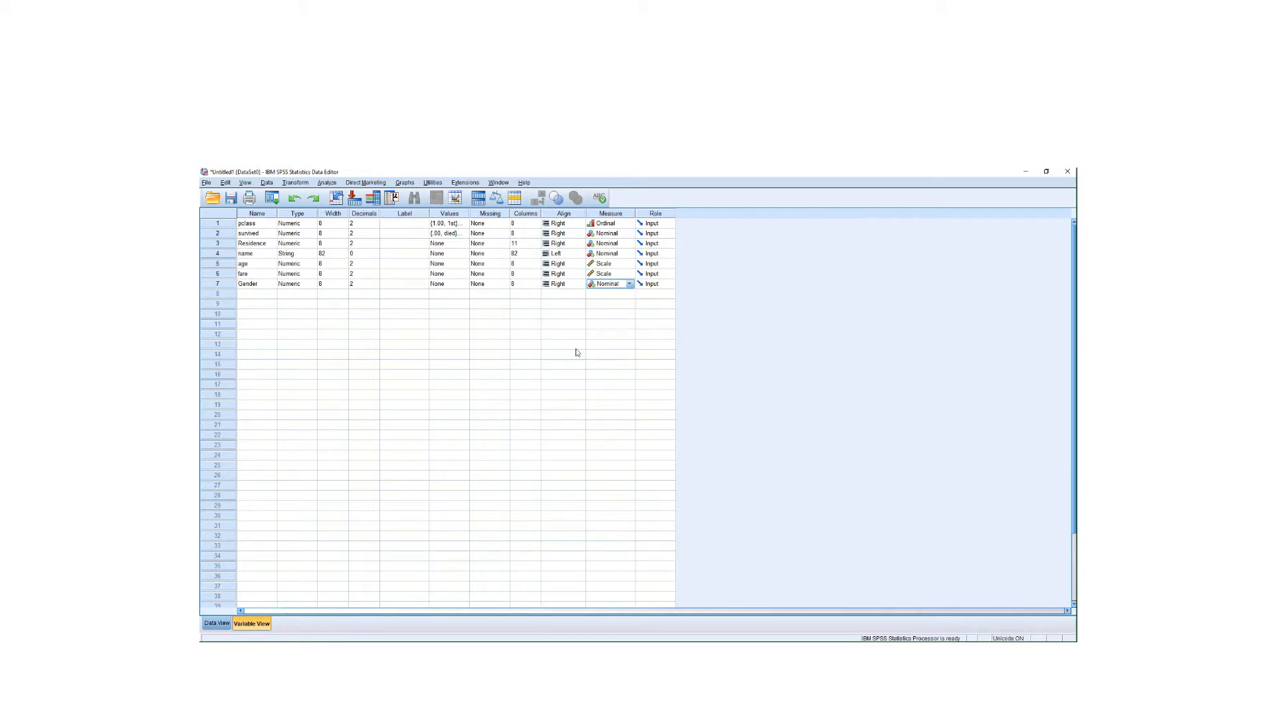
# - Return to Data View and scroll down through the Titanic passenger rows for review
pyautogui.click(217, 624)
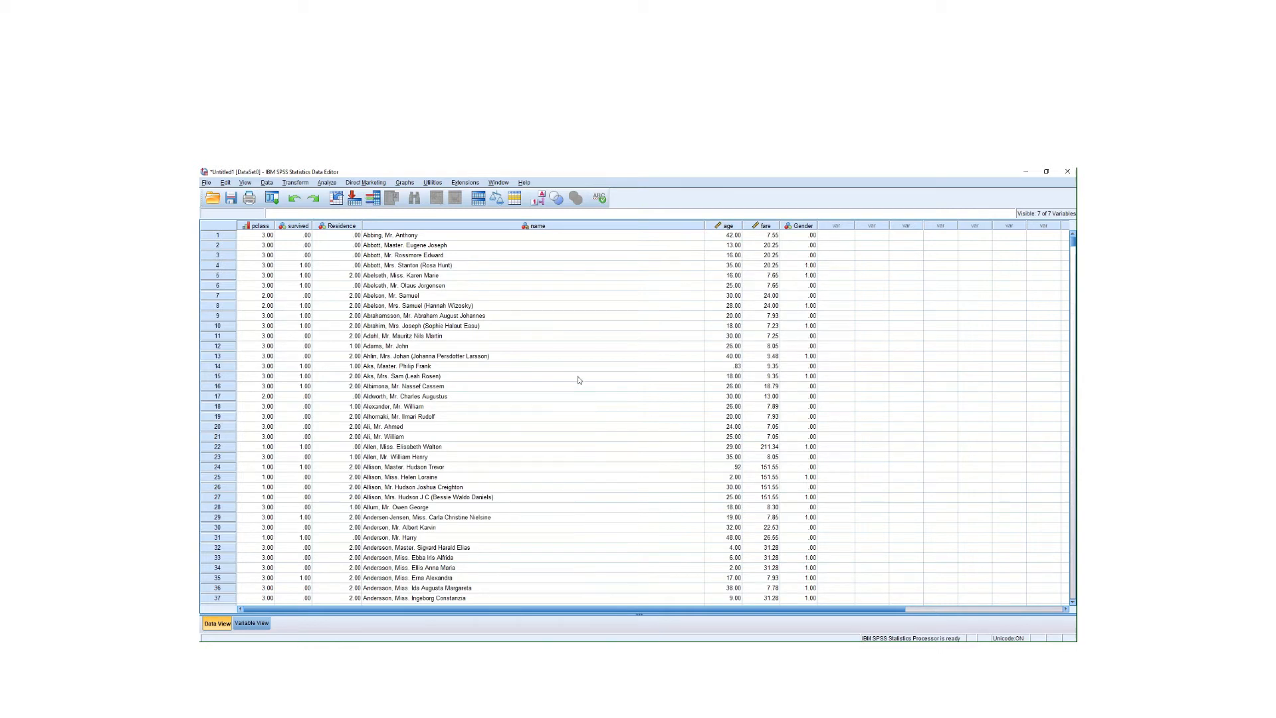
pyautogui.click(251, 624)
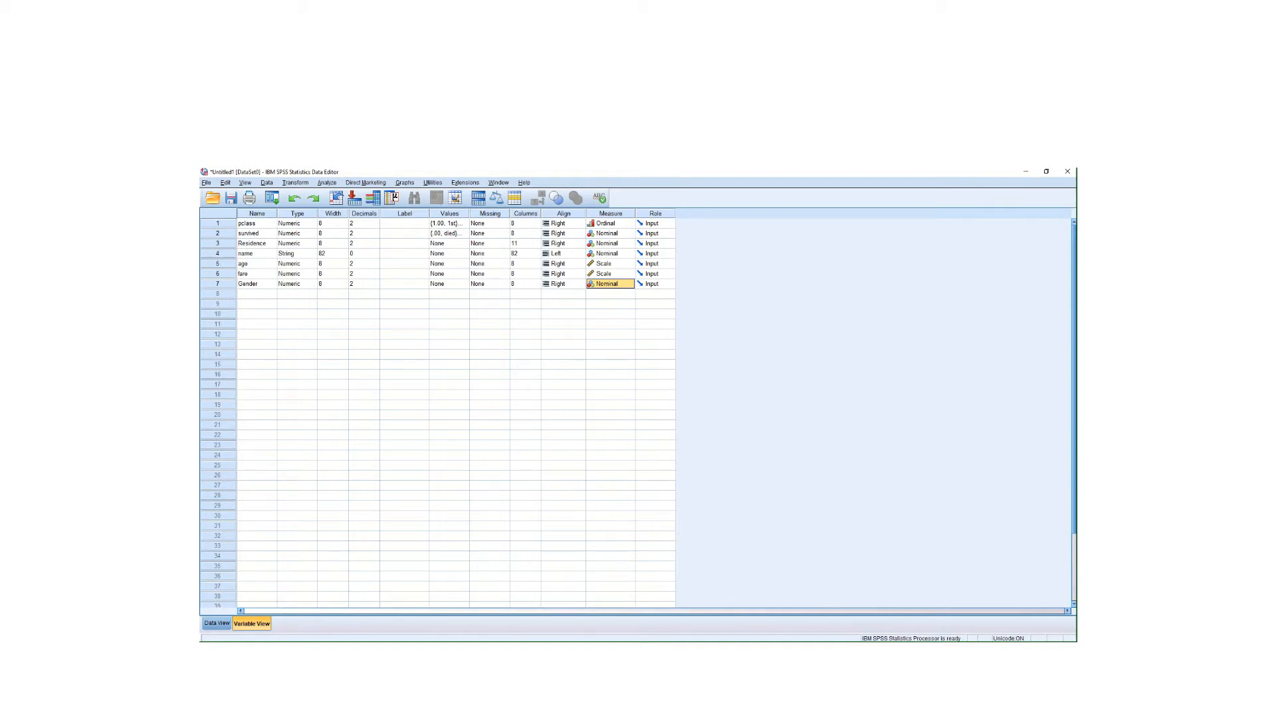
pyautogui.click(217, 626)
pyautogui.scroll(-7, 666, 424)
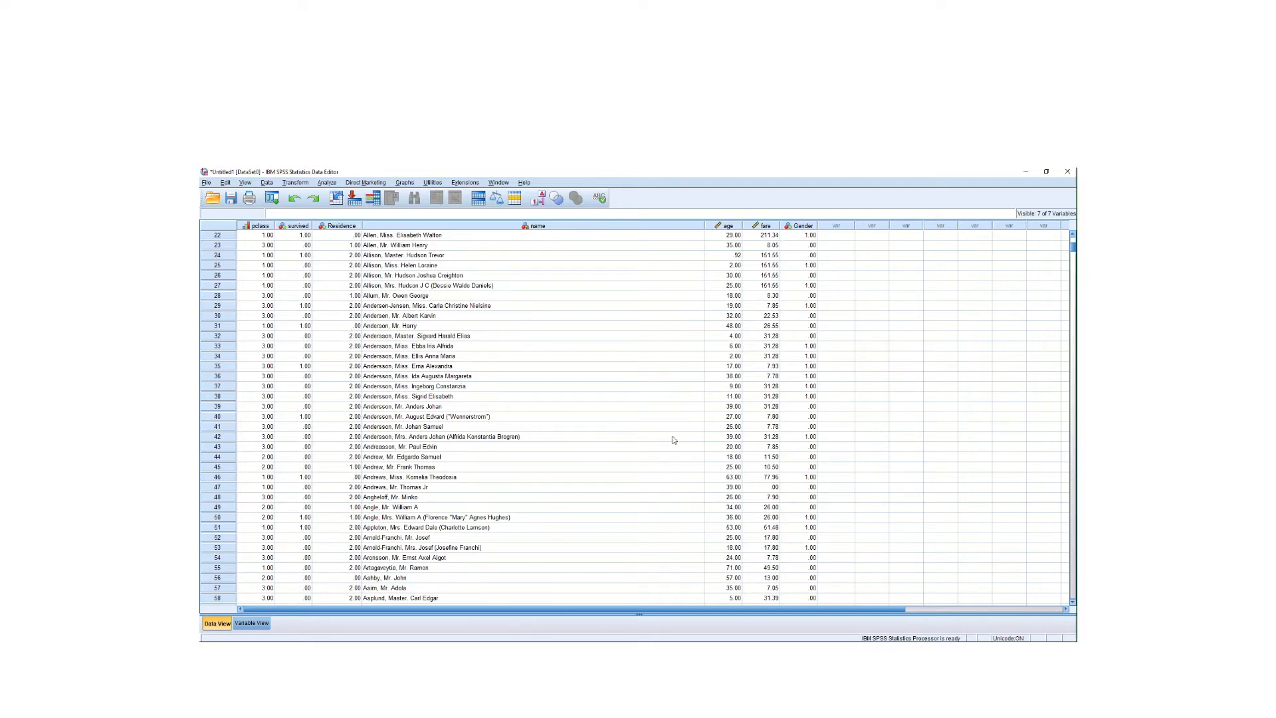
pyautogui.scroll(-9, 677, 440)
pyautogui.scroll(-9, 676, 440)
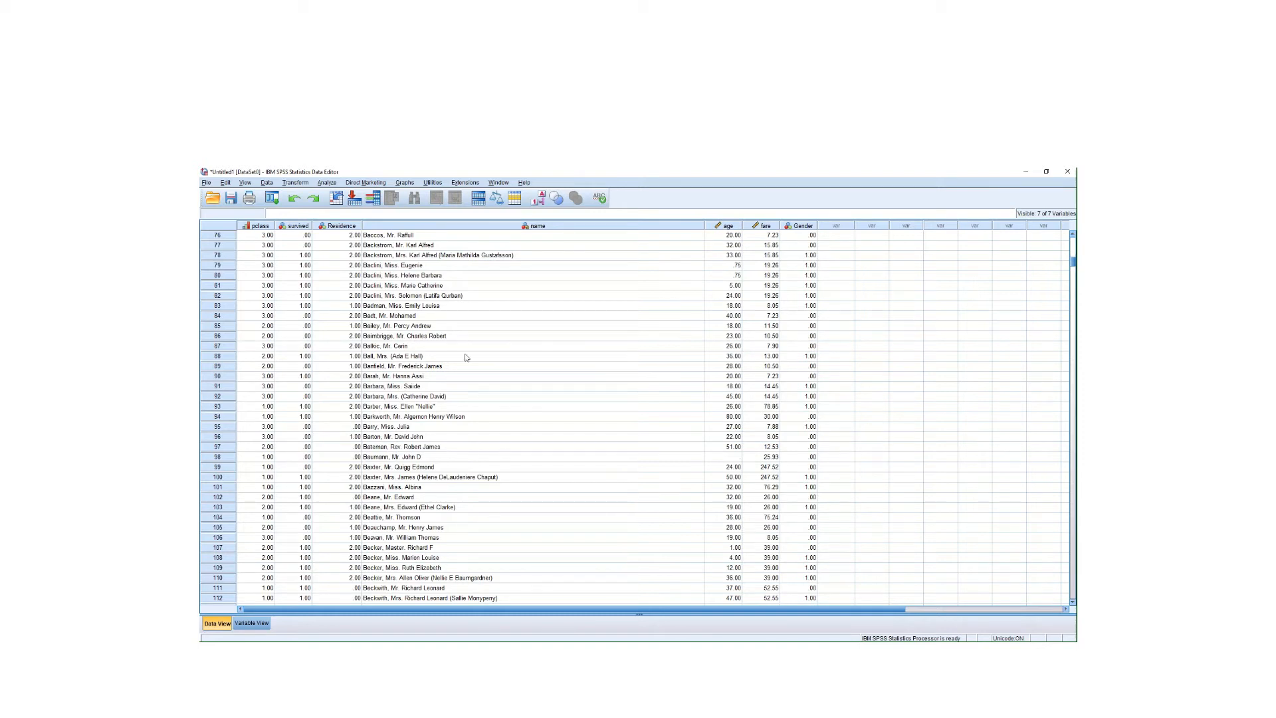
# - Start Recode into Same Variables with pclass, survived, Residence, age, fare and Gender selected
pyautogui.click(295, 184)
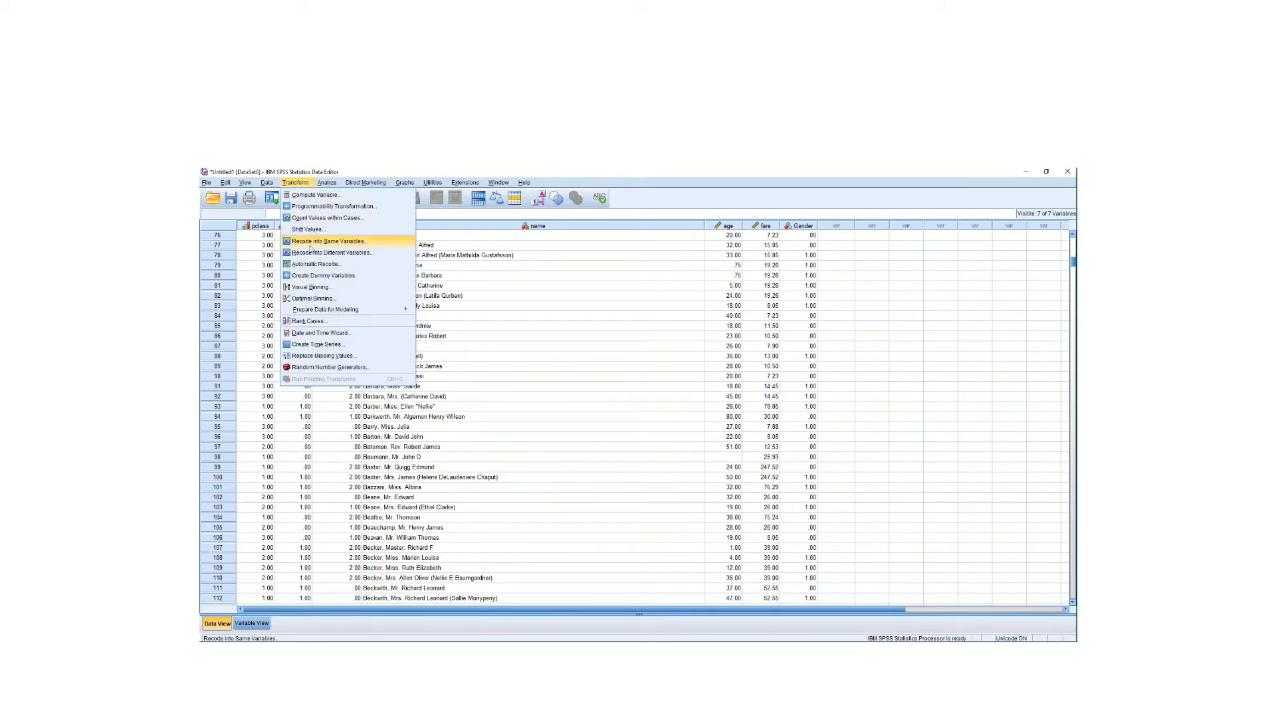
pyautogui.click(340, 242)
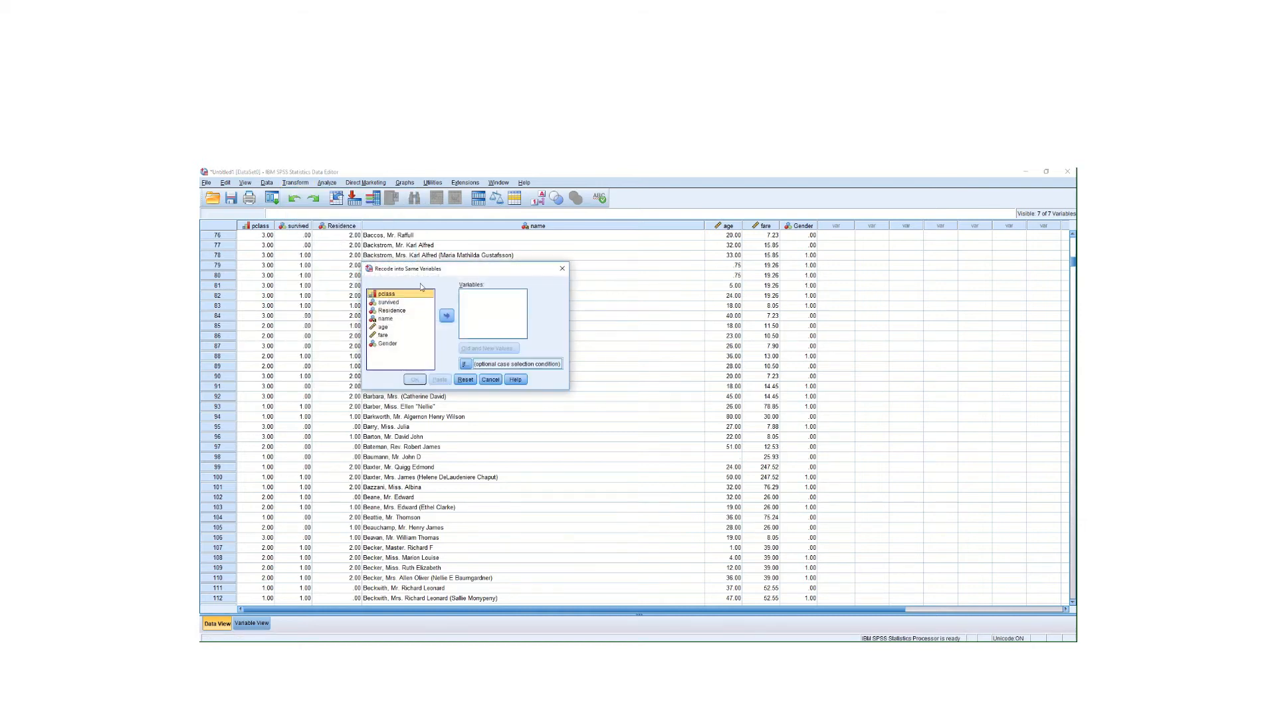
pyautogui.keyDown('shift'); pyautogui.click(392, 311); pyautogui.keyUp('shift')
pyautogui.click(447, 315)
pyautogui.click(383, 301)
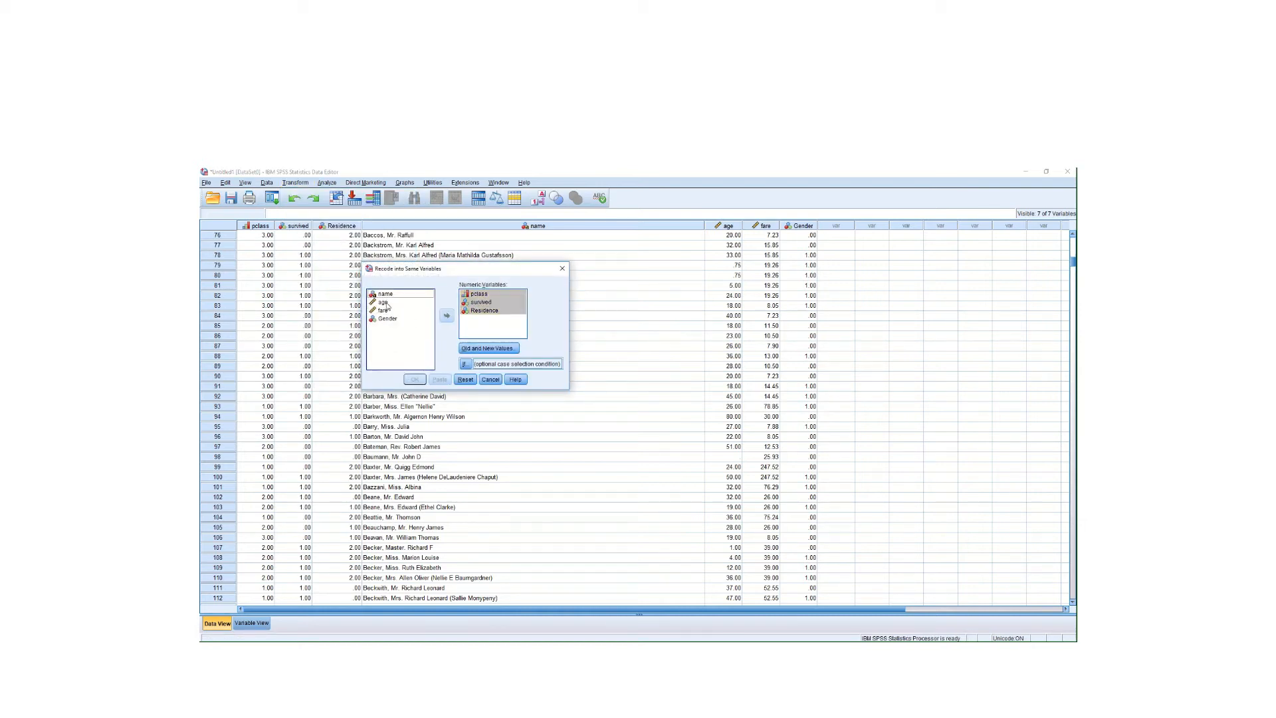
pyautogui.keyDown('shift'); pyautogui.click(388, 318); pyautogui.keyUp('shift')
pyautogui.click(447, 317)
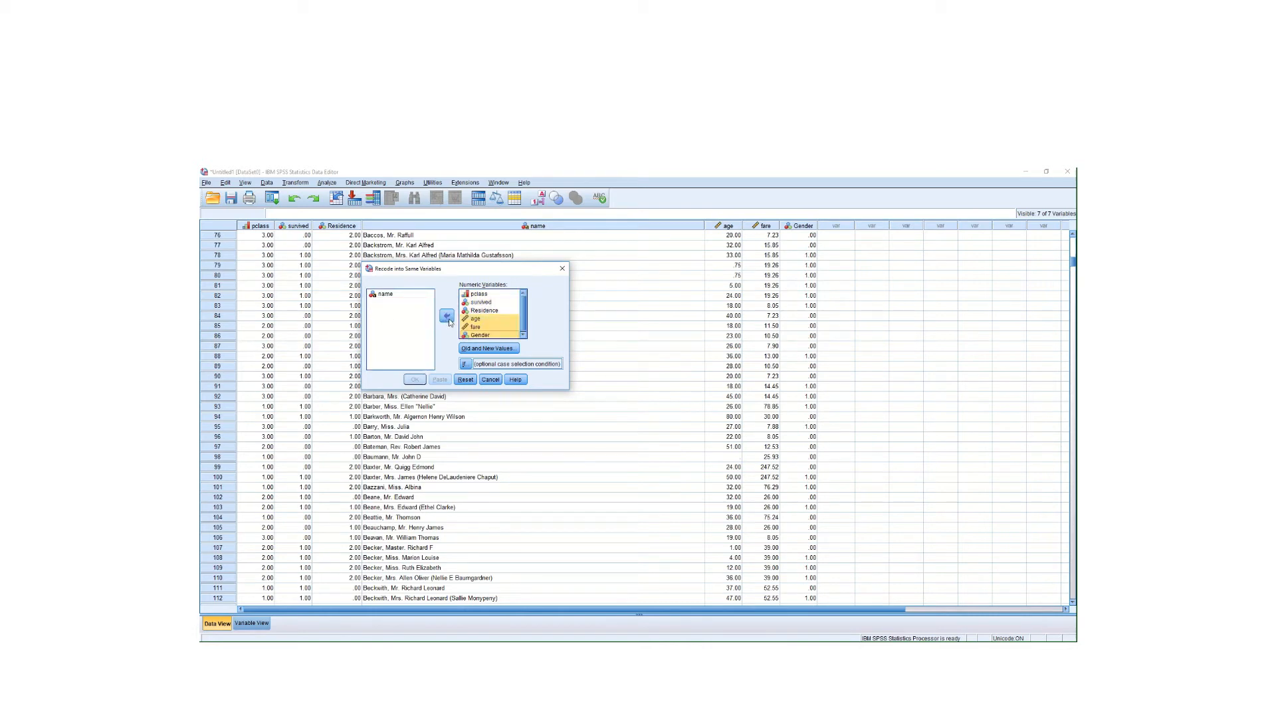
# - Map system- or user-missing values to -1, run the recode, and return to Variable View
pyautogui.click(490, 349)
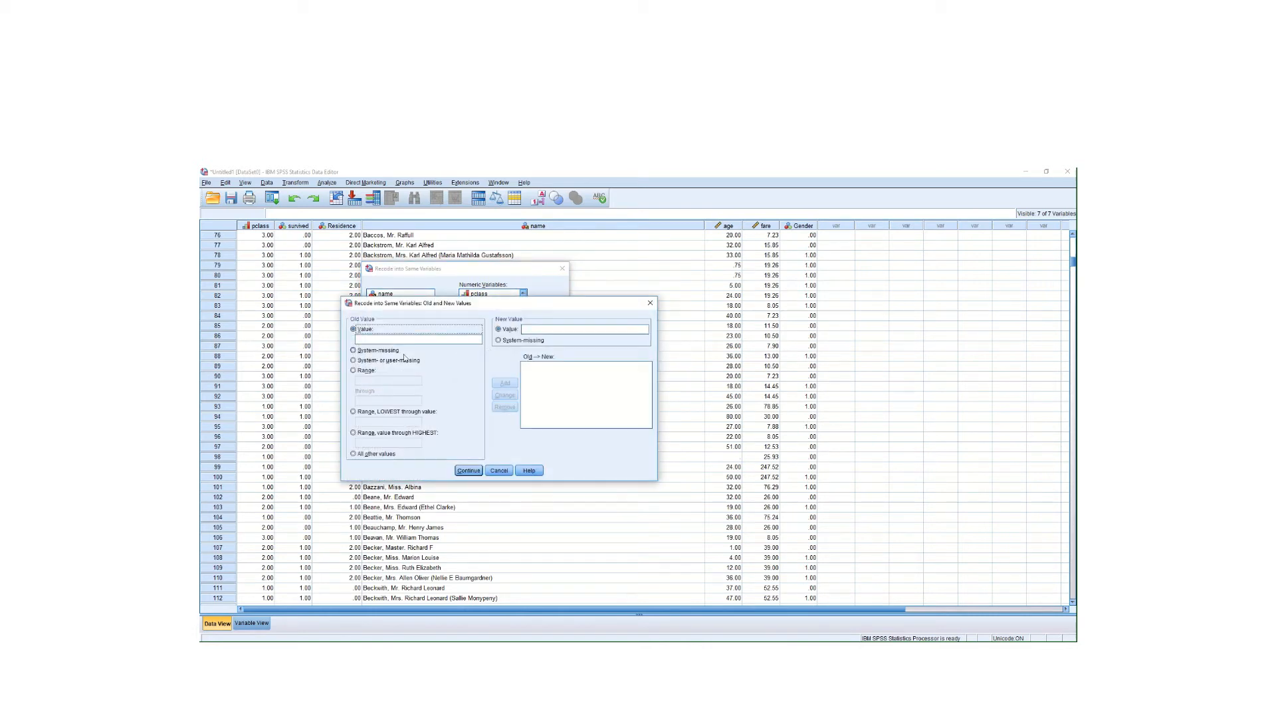
pyautogui.click(355, 361)
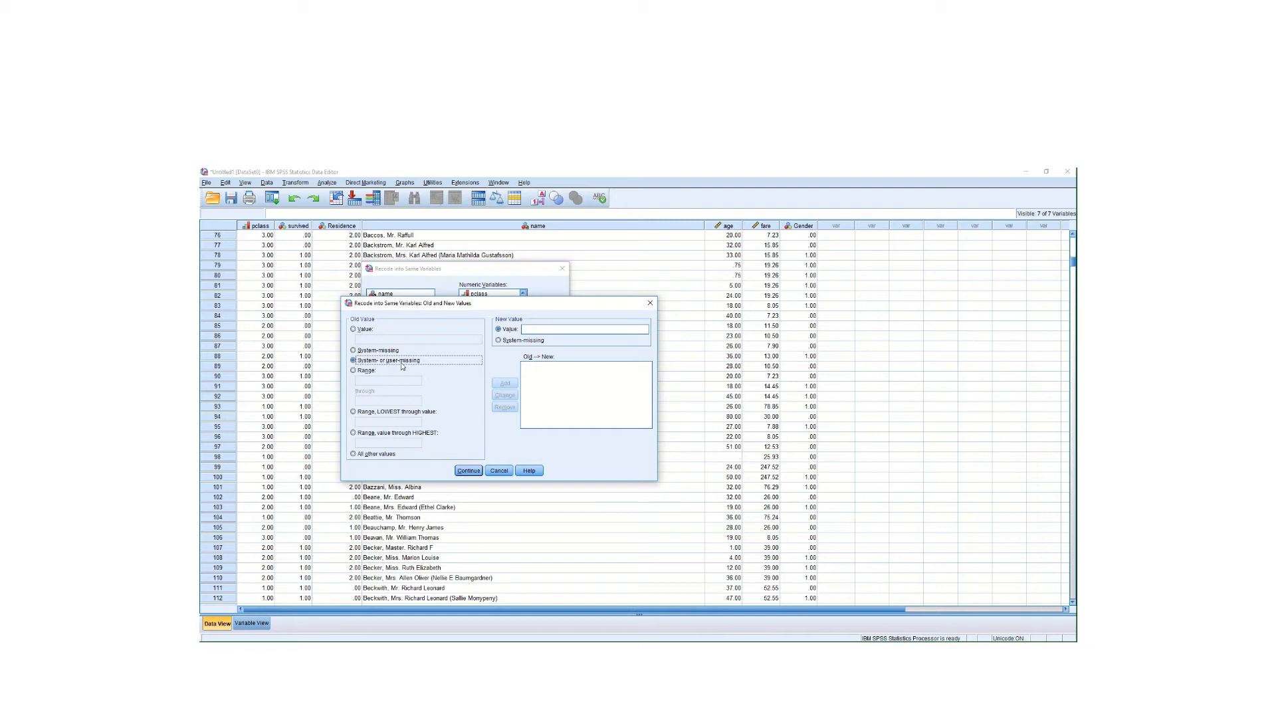
pyautogui.click(525, 328)
pyautogui.write('-1')
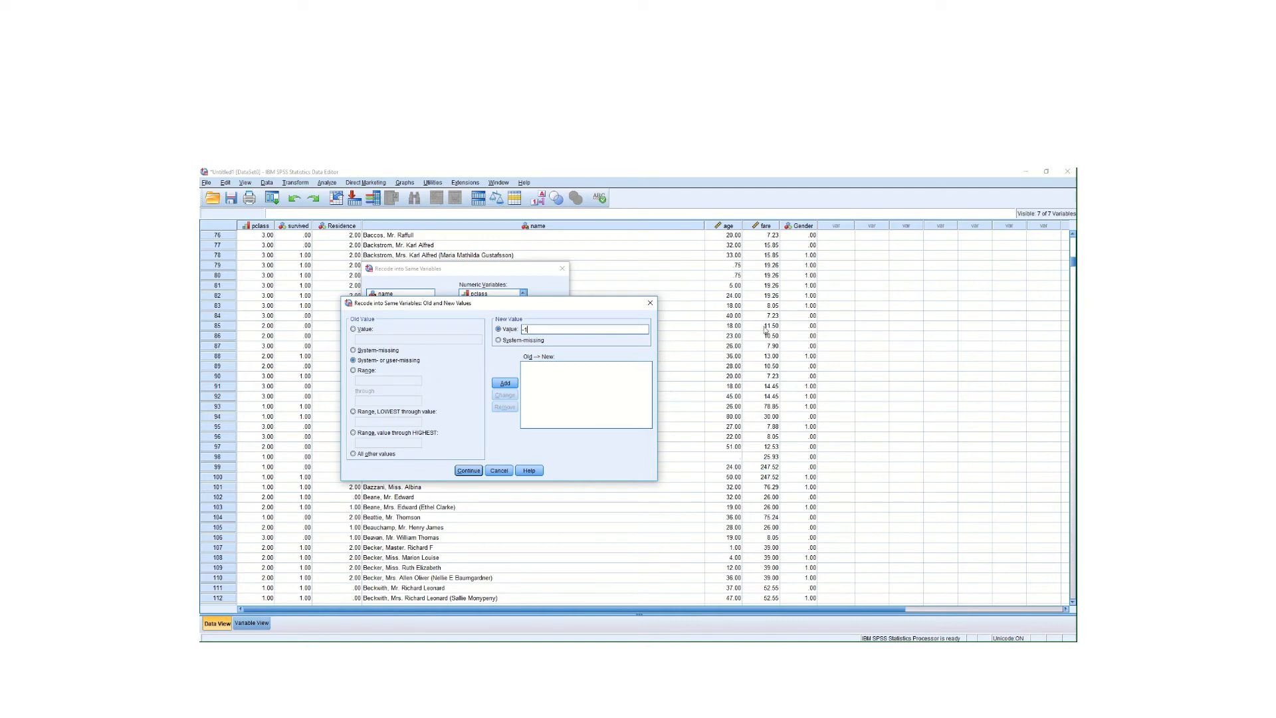
pyautogui.click(505, 383)
pyautogui.click(468, 470)
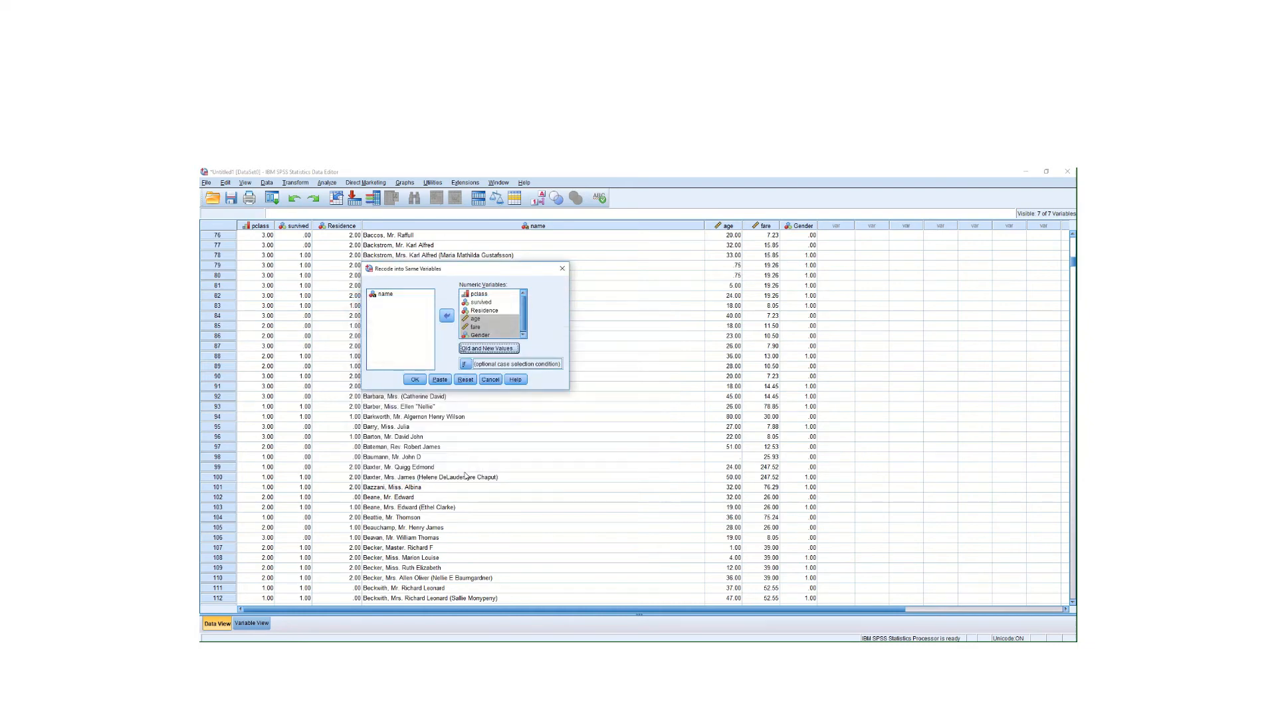
pyautogui.click(413, 380)
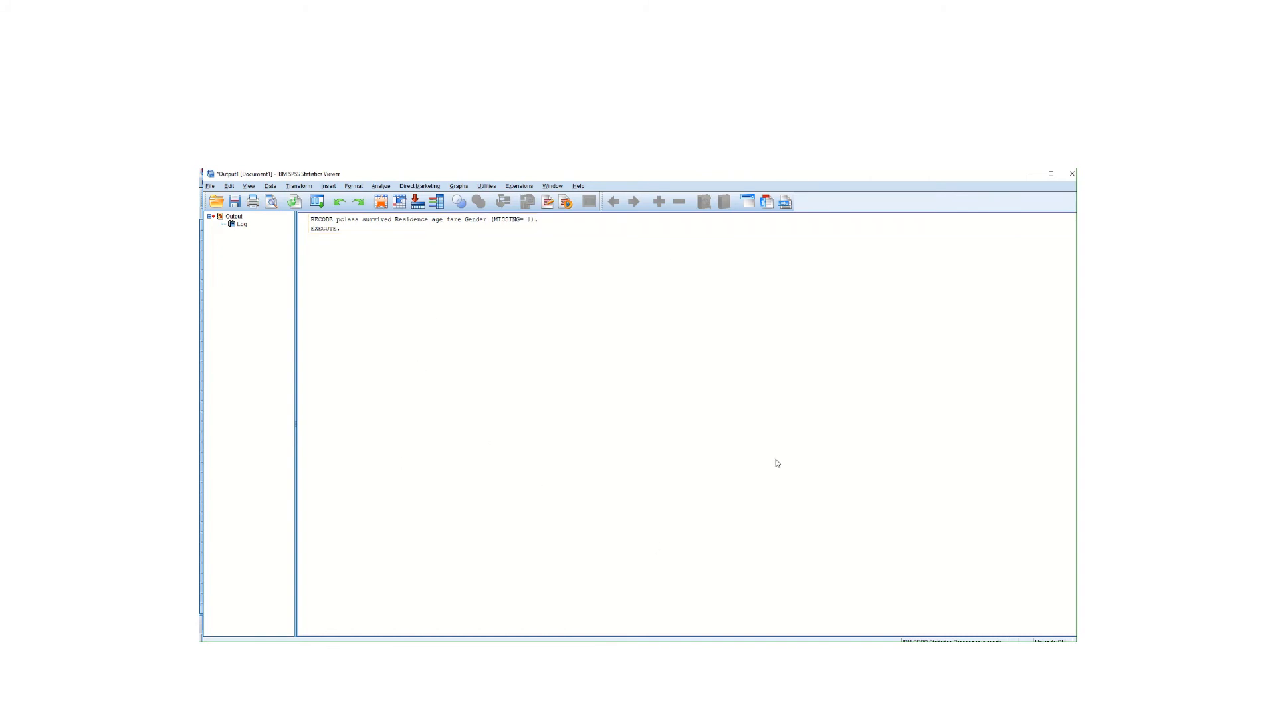
pyautogui.click(1031, 174)
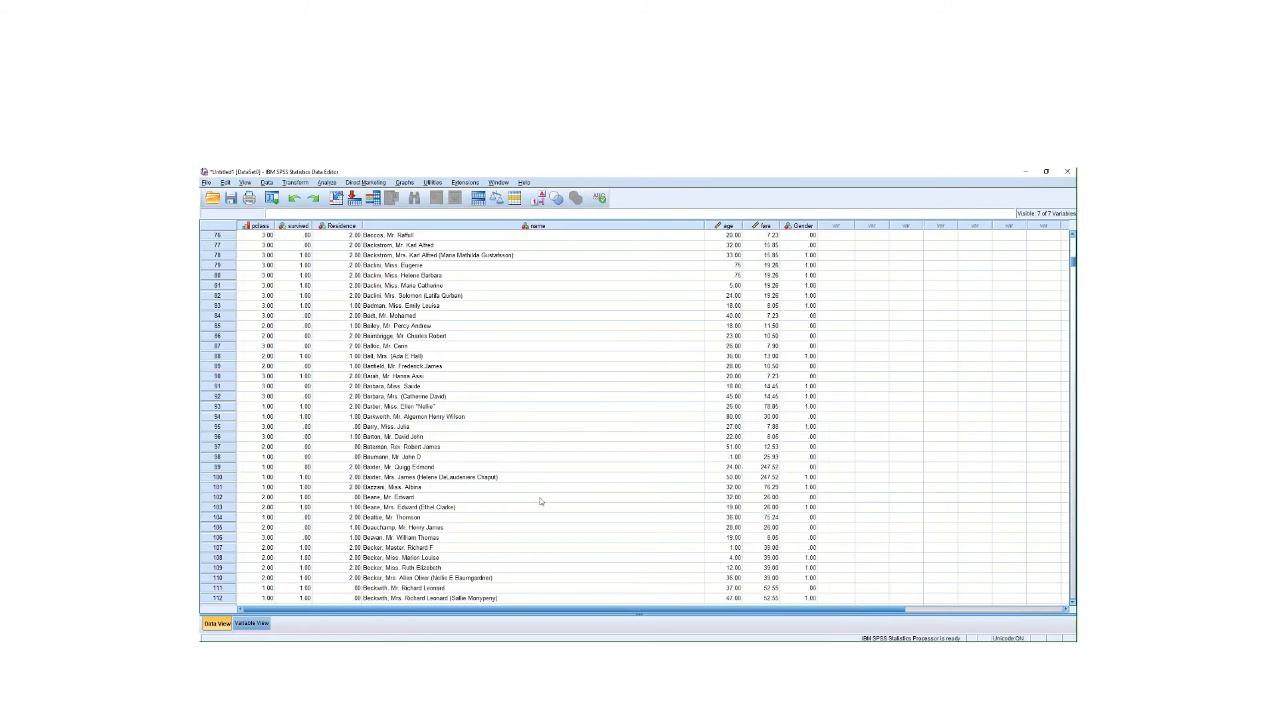
pyautogui.click(252, 624)
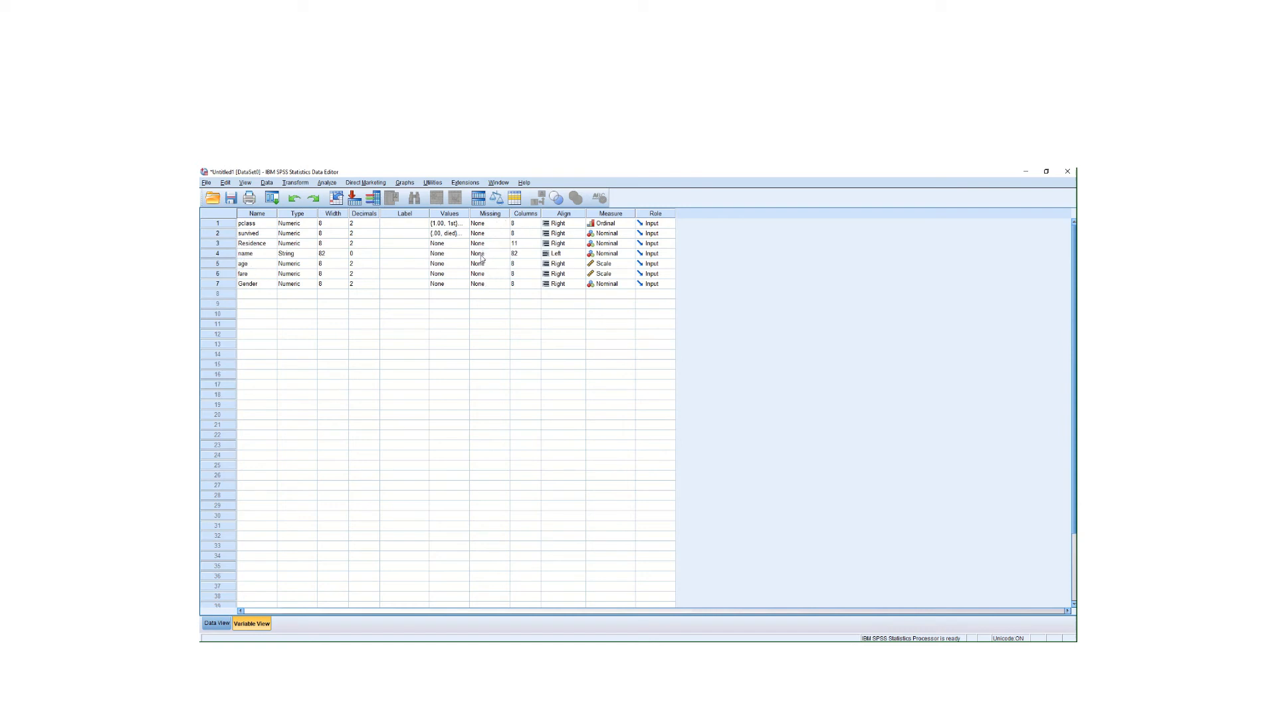
# - Set -1 as a discrete missing value for pclass, survived and Residence
pyautogui.click(504, 224)
pyautogui.click(505, 224)
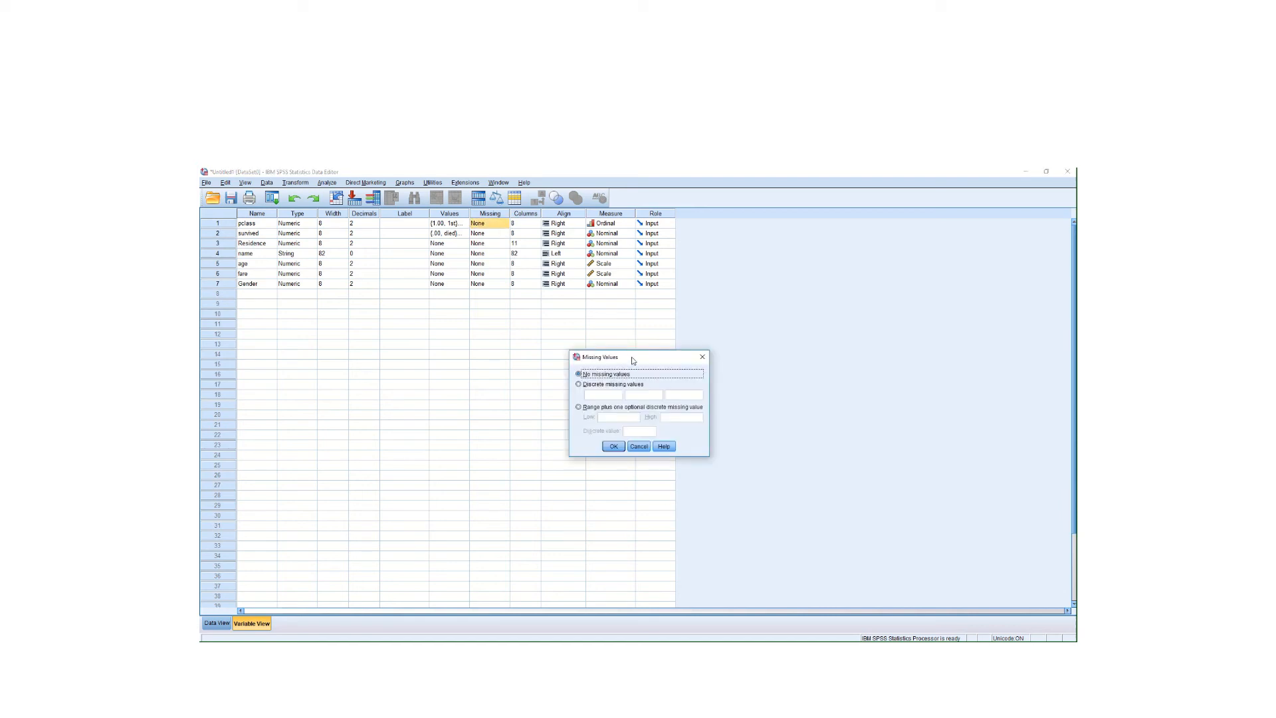
pyautogui.moveTo(632, 360); pyautogui.dragTo(520, 310)
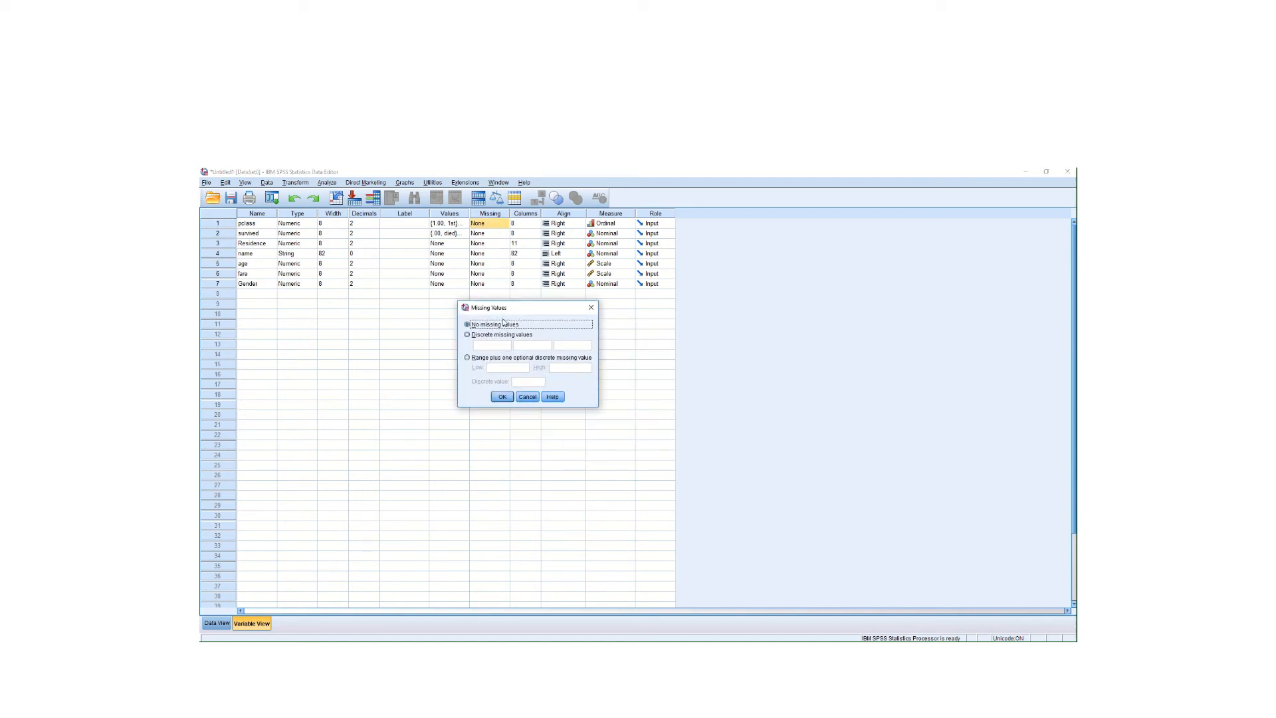
pyautogui.click(467, 334)
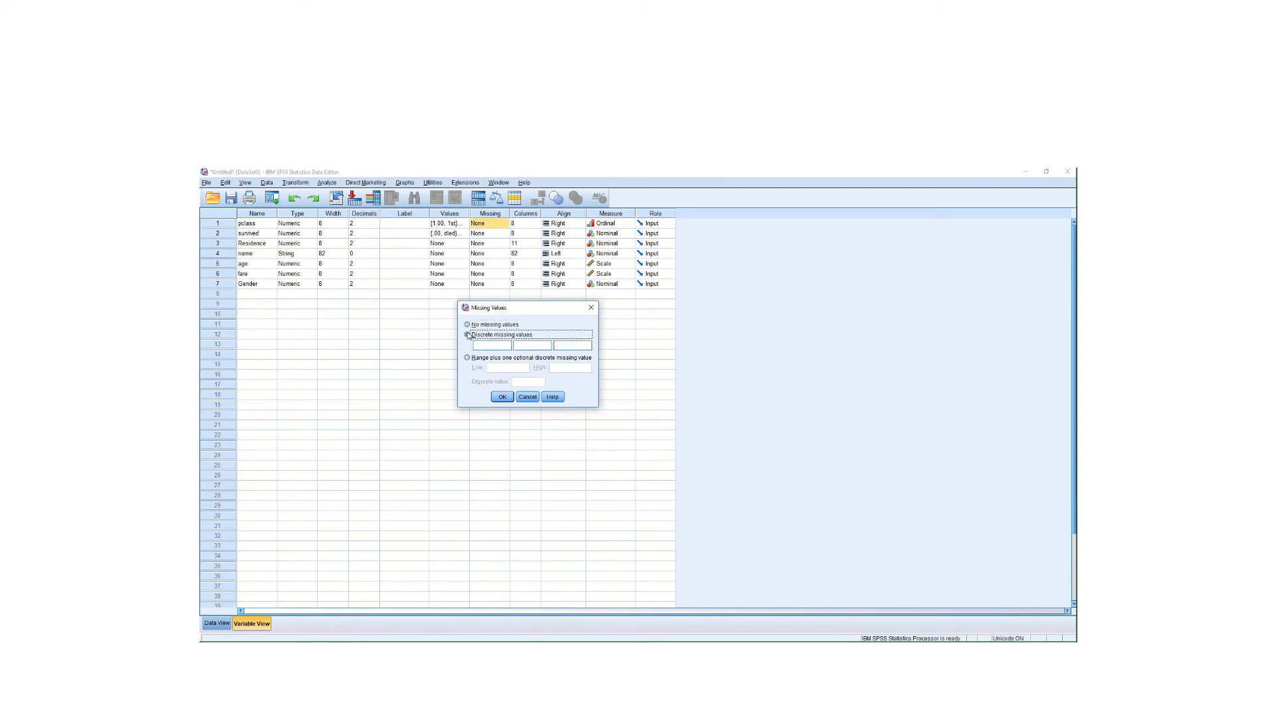
pyautogui.click(495, 347)
pyautogui.click(503, 397)
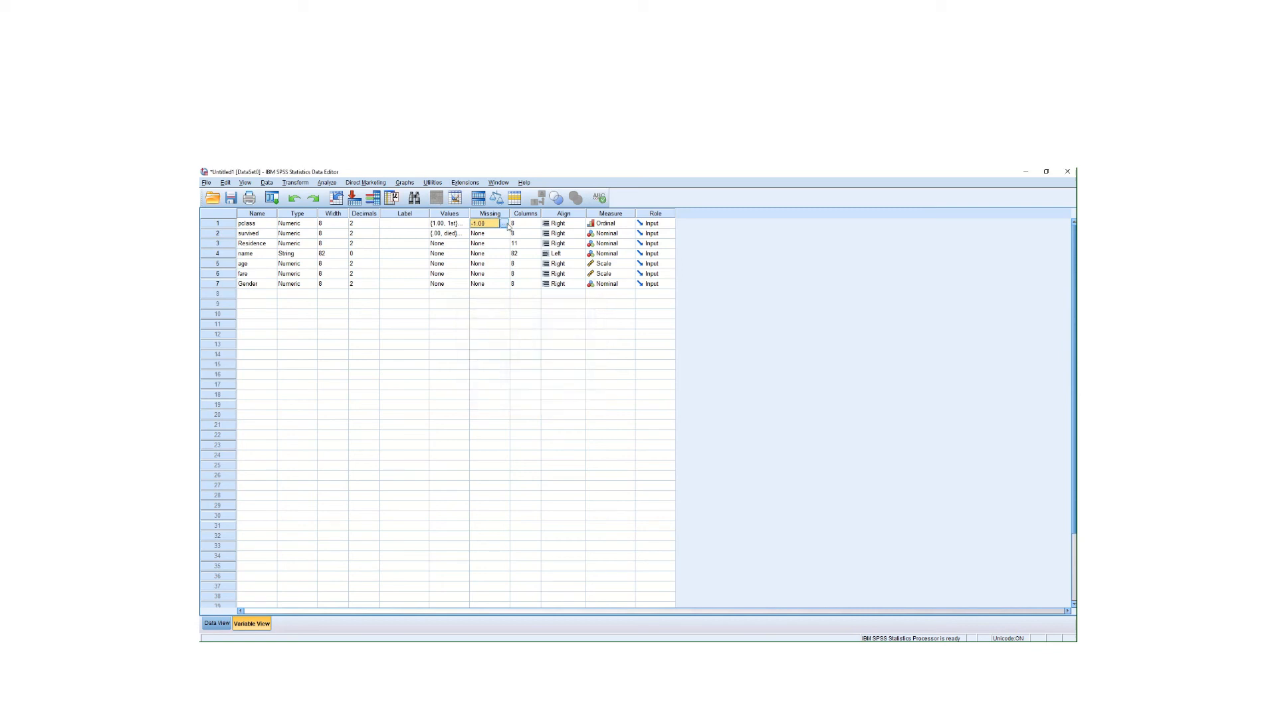
pyautogui.click(505, 234)
pyautogui.click(505, 235)
pyautogui.click(592, 386)
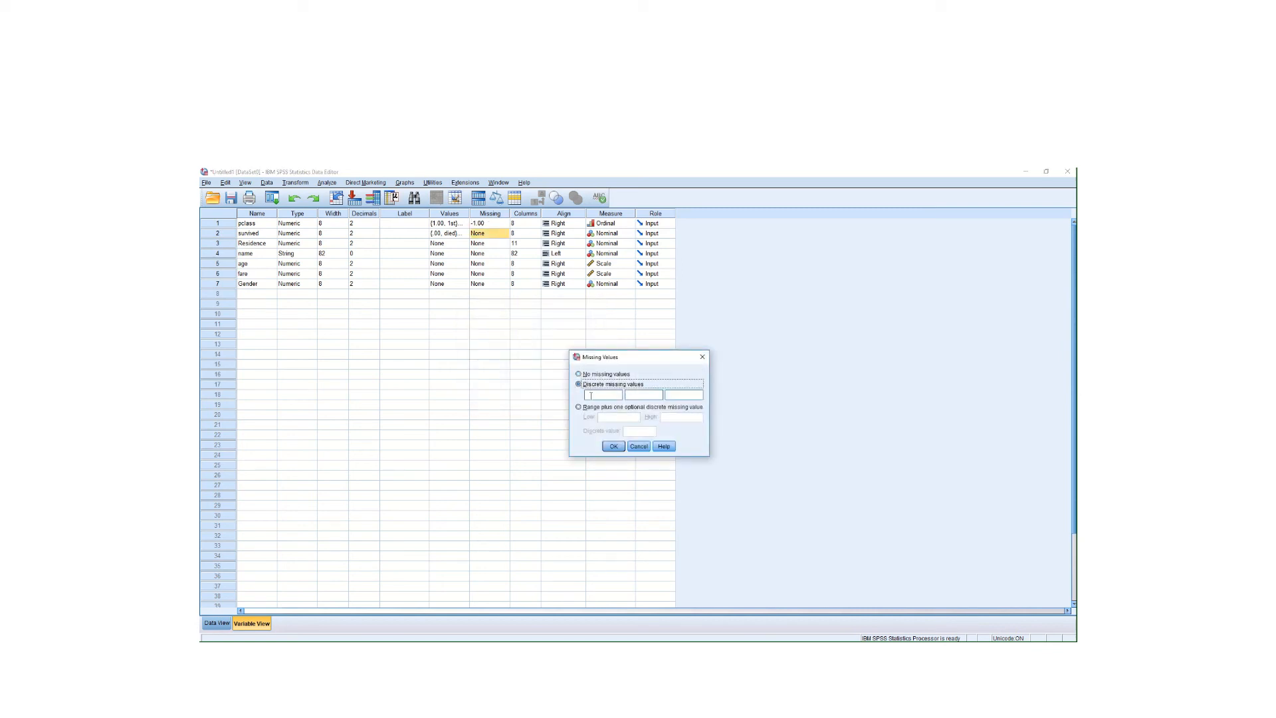
pyautogui.click(591, 397)
pyautogui.click(611, 446)
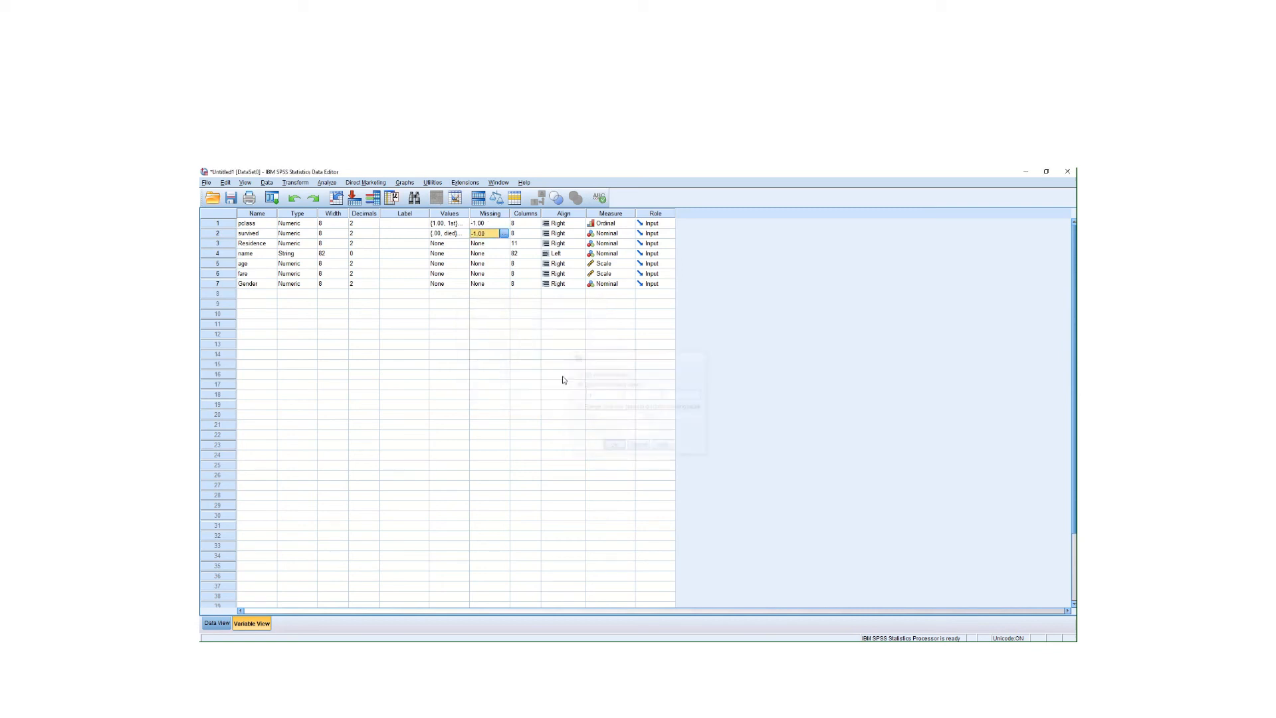
pyautogui.click(507, 243)
pyautogui.click(507, 244)
pyautogui.click(591, 384)
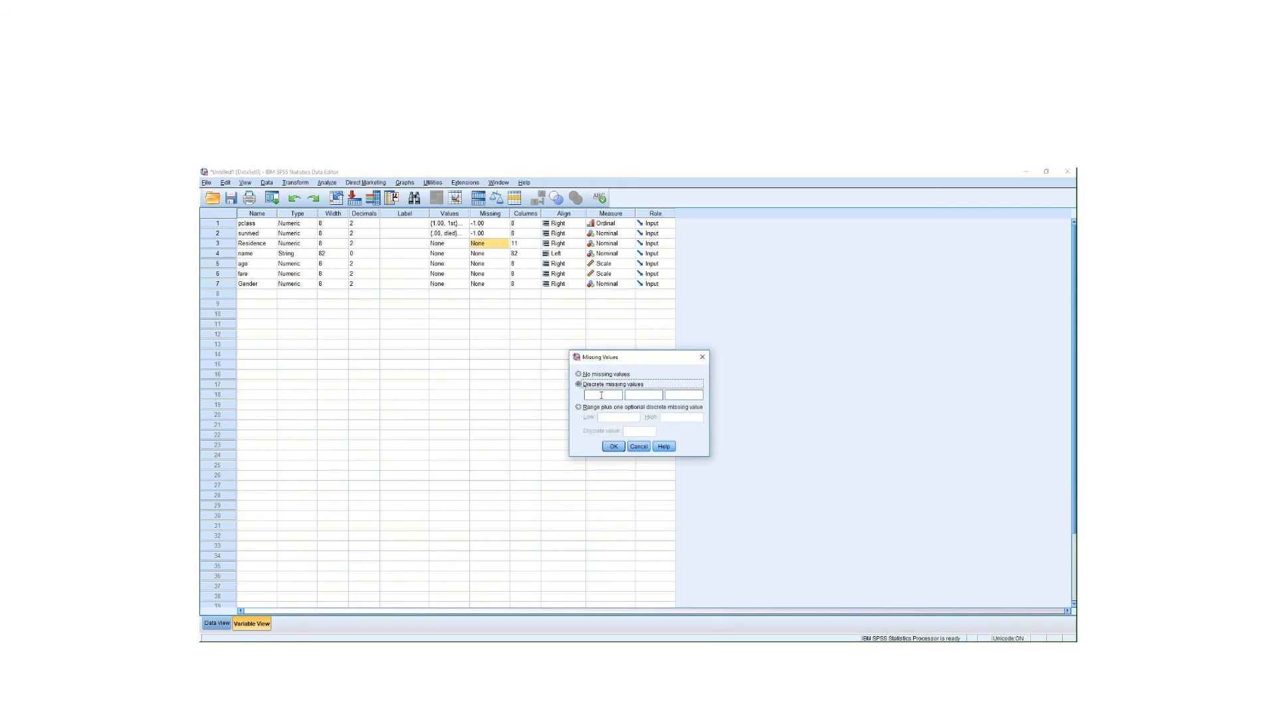
pyautogui.click(604, 396)
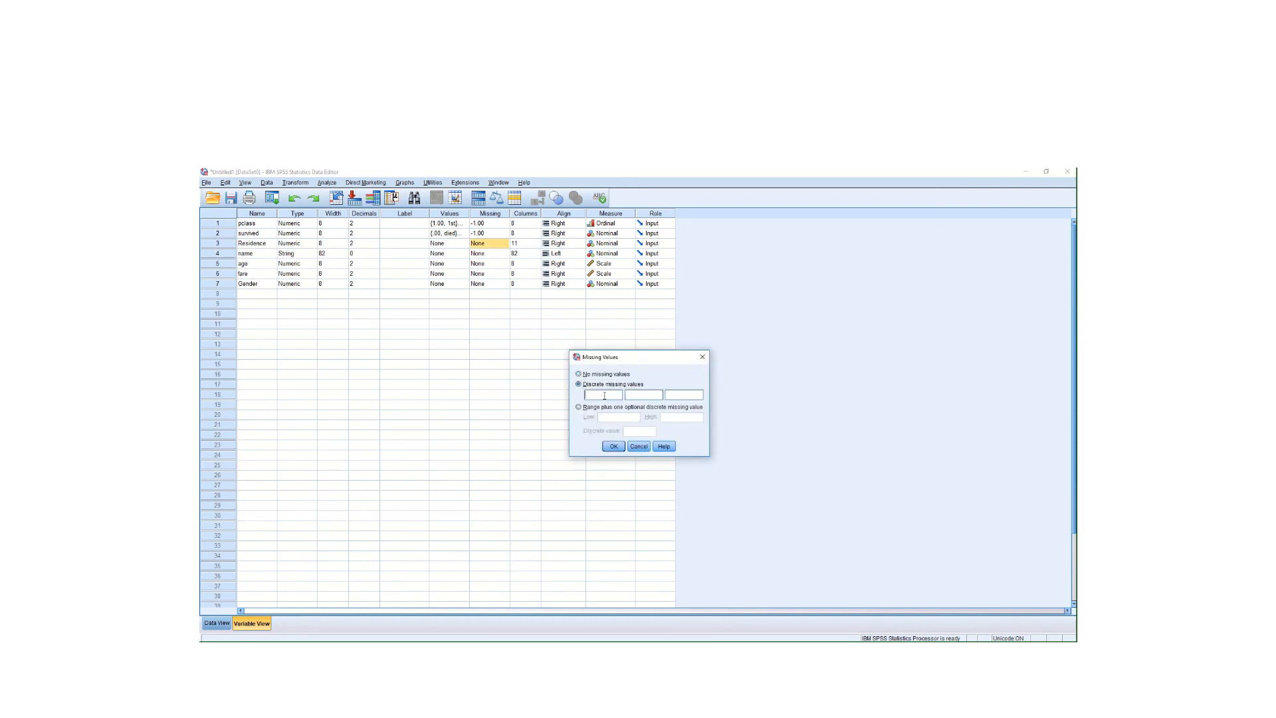
pyautogui.click(613, 446)
# - Set -1 as a discrete missing value for age, fare and Gender, then return to Data View
pyautogui.click(505, 267)
pyautogui.click(505, 267)
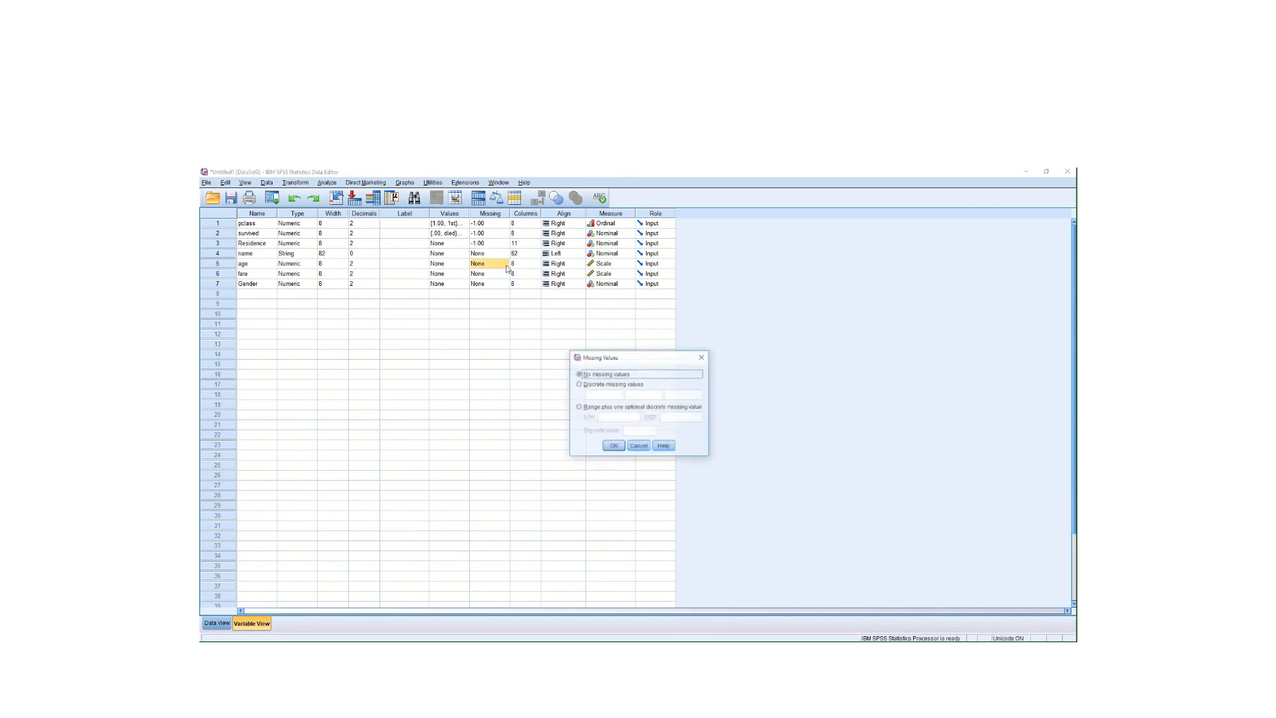
pyautogui.click(586, 384)
pyautogui.click(598, 397)
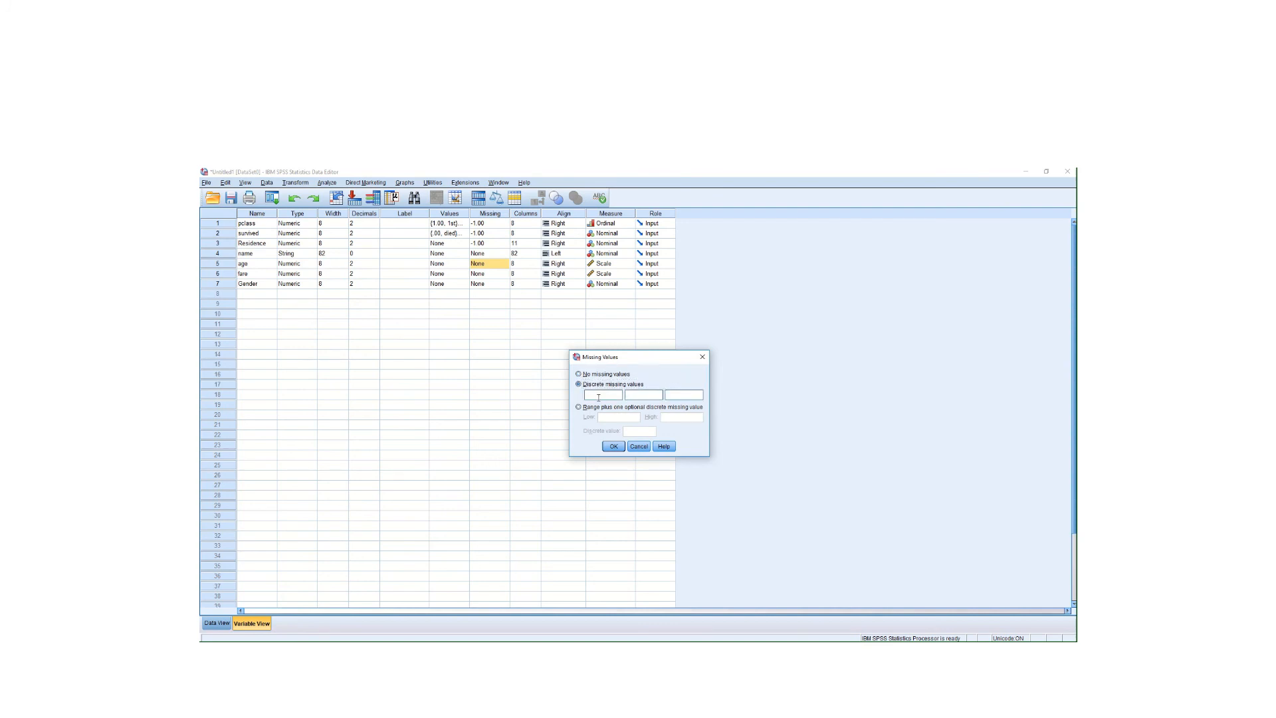
pyautogui.click(613, 446)
pyautogui.click(505, 273)
pyautogui.click(505, 273)
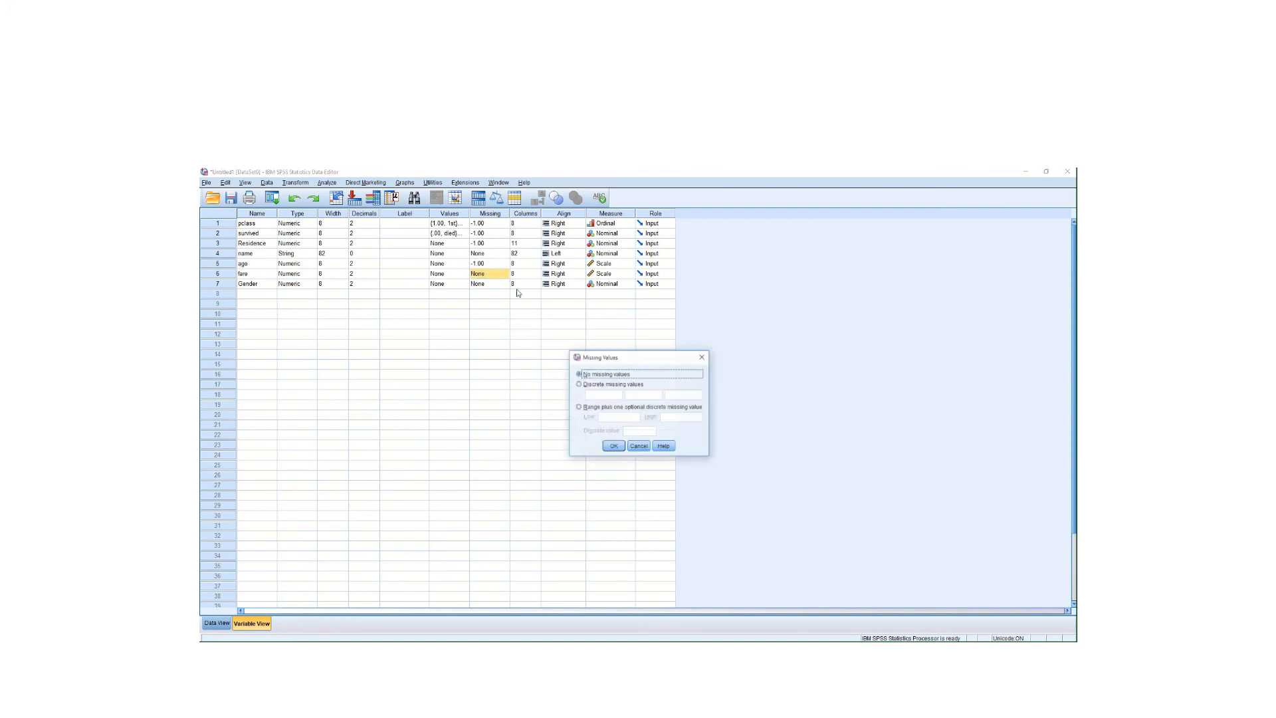
pyautogui.click(586, 384)
pyautogui.click(596, 395)
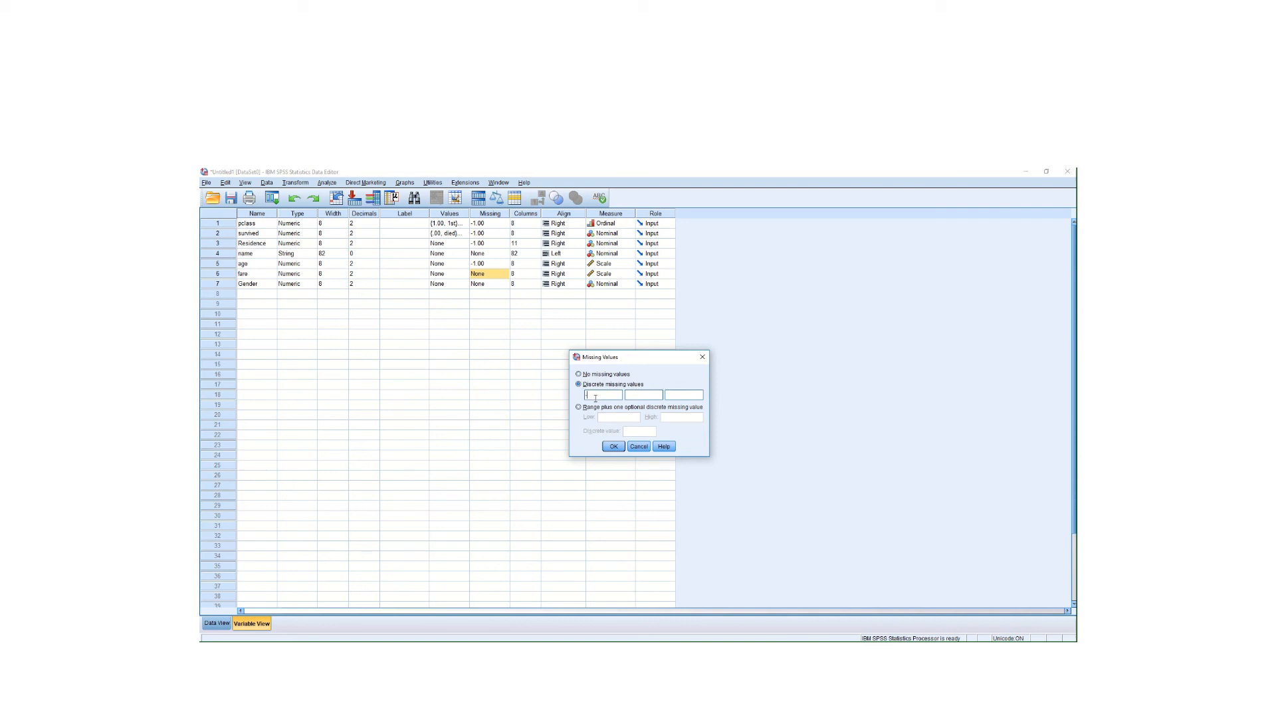
pyautogui.write('-1')
pyautogui.click(613, 446)
pyautogui.click(505, 283)
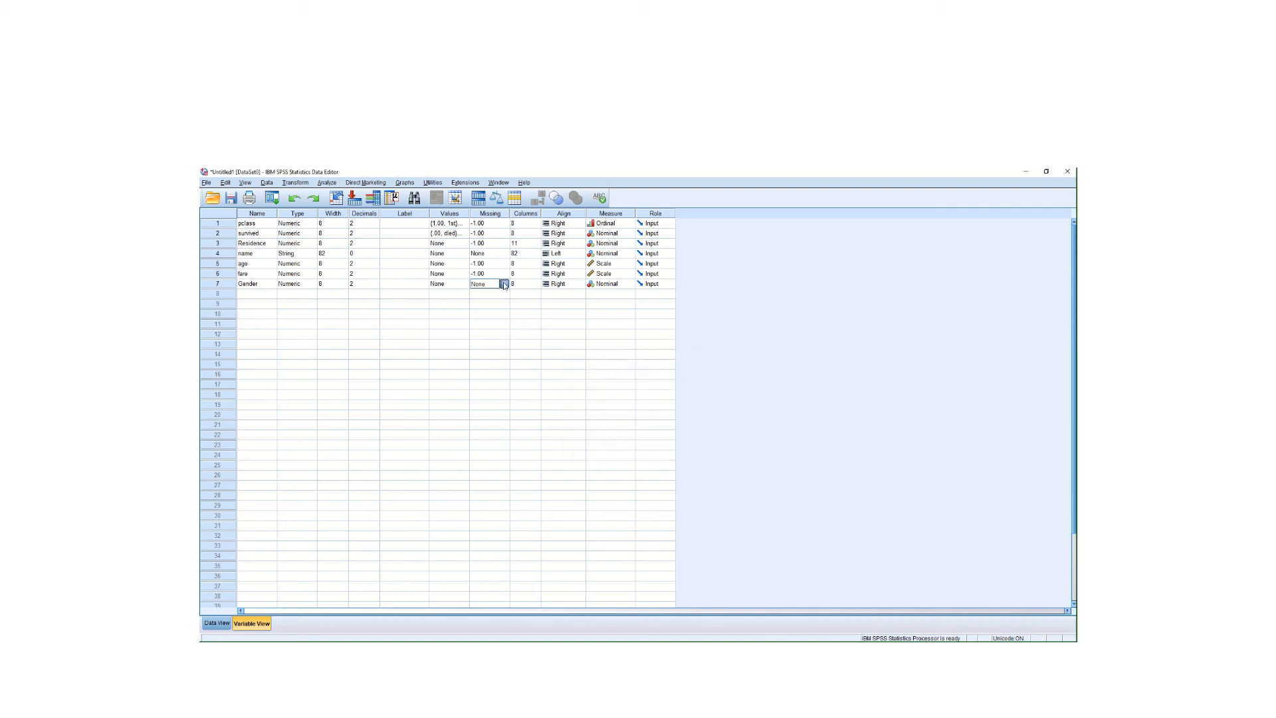
pyautogui.click(505, 284)
pyautogui.click(586, 384)
pyautogui.click(596, 395)
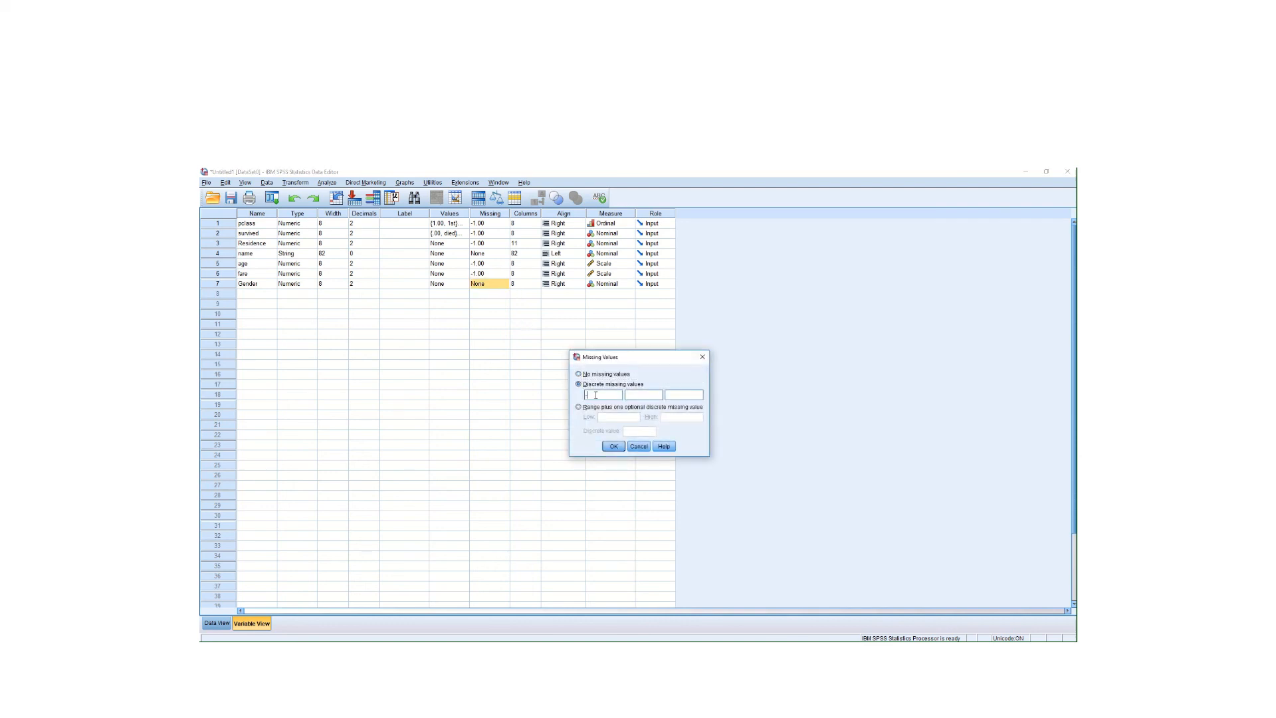
pyautogui.write('-1')
pyautogui.click(612, 446)
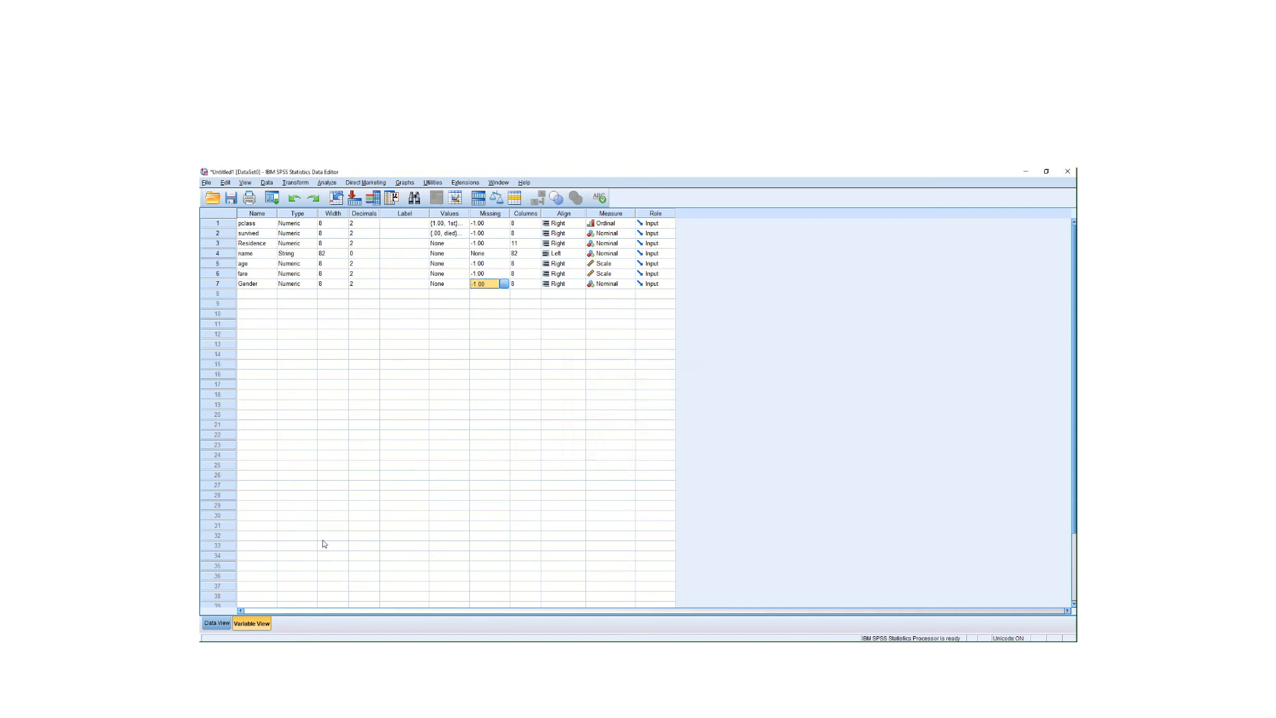
pyautogui.click(217, 623)
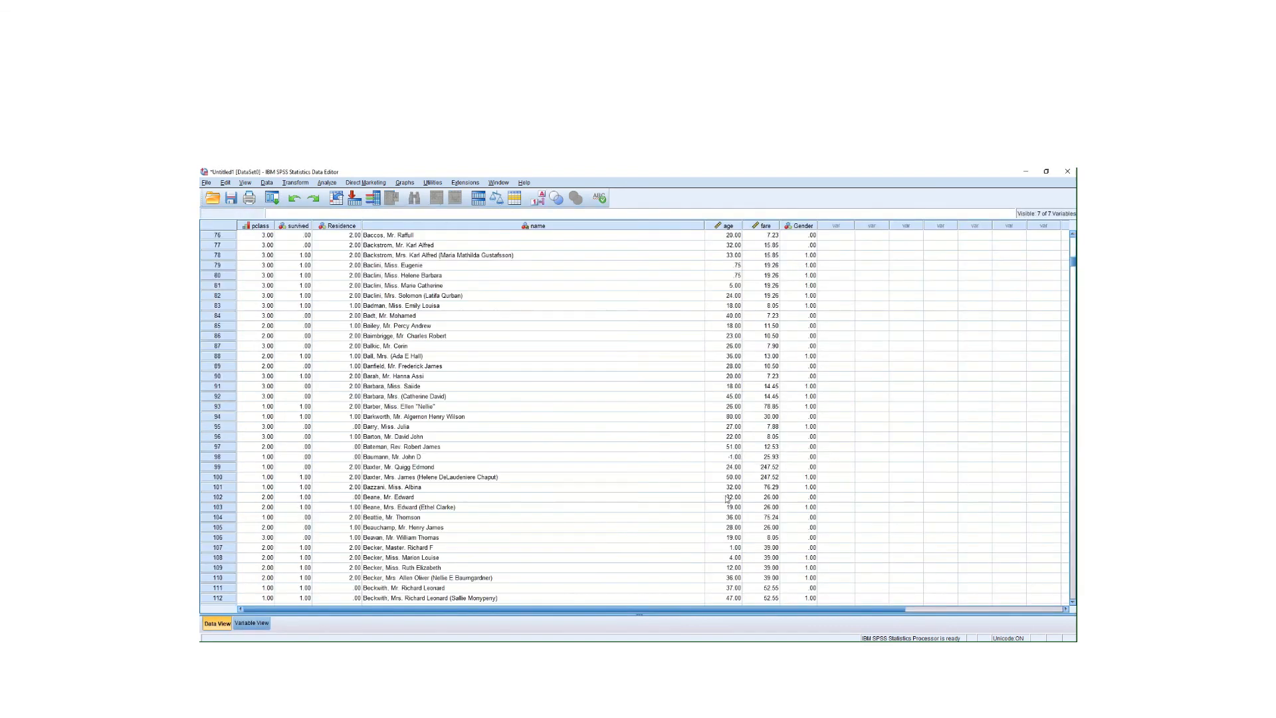